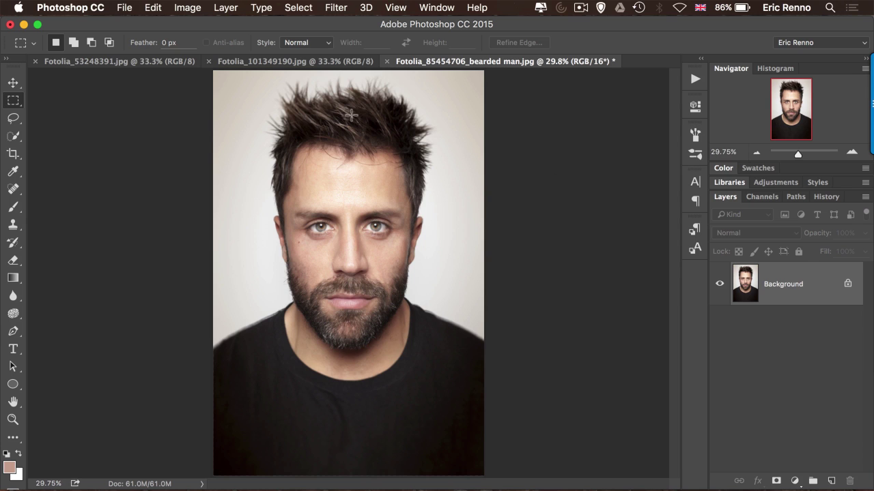
Step: Look over the tree sunset and paper texture images, then return to the bearded man portrait
click(310, 60)
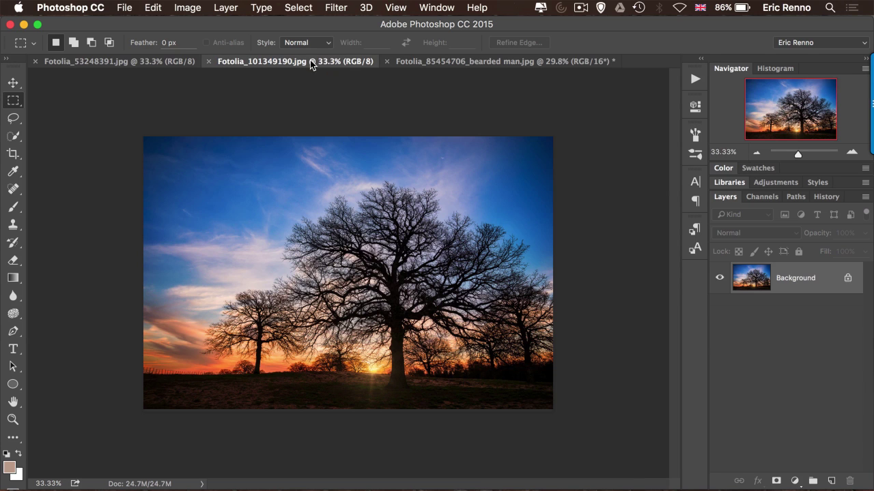
click(152, 65)
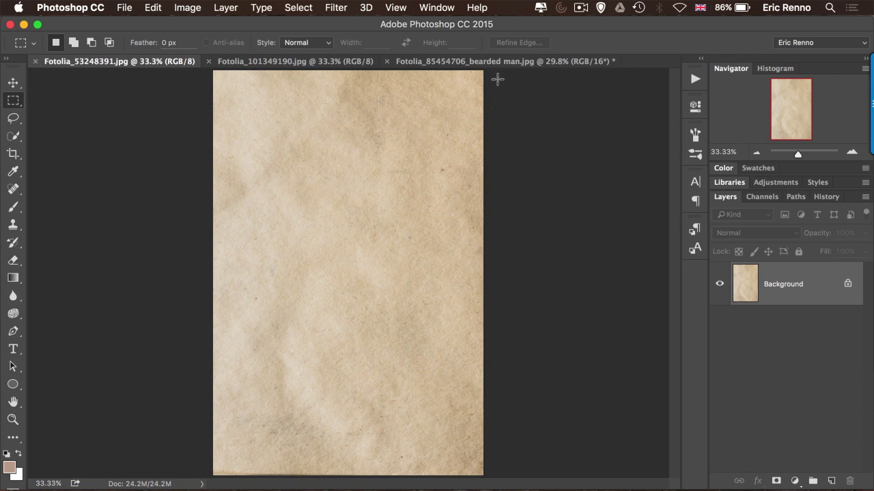
click(501, 63)
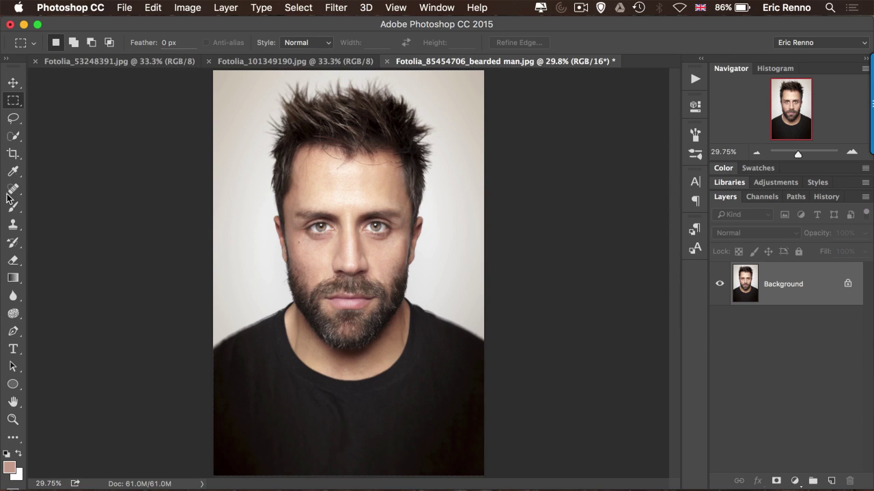
Step: Quick-select the man and mask out his backdrop, then bring up the tree sunset image
click(13, 137)
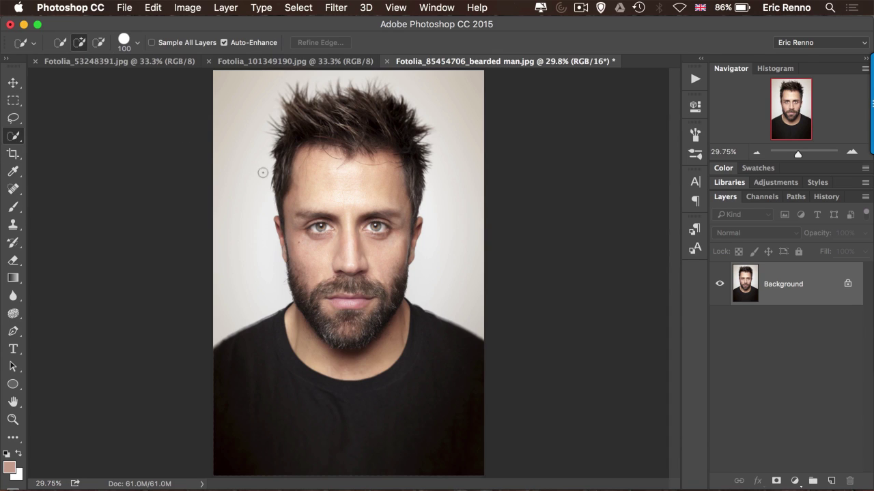
mouse_move(326, 131)
mouse_down()
mouse_move(329, 381)
mouse_move(288, 415)
mouse_move(264, 401)
mouse_move(277, 368)
mouse_move(333, 410)
mouse_move(346, 121)
mouse_up()
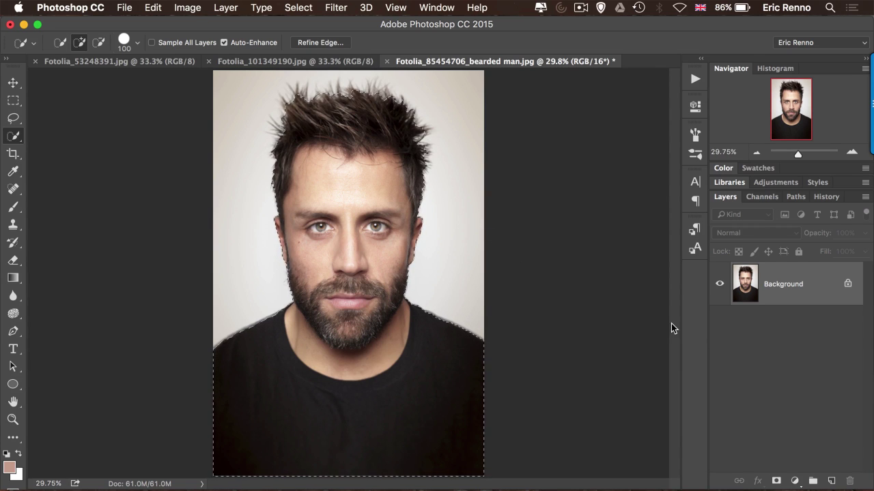
click(775, 481)
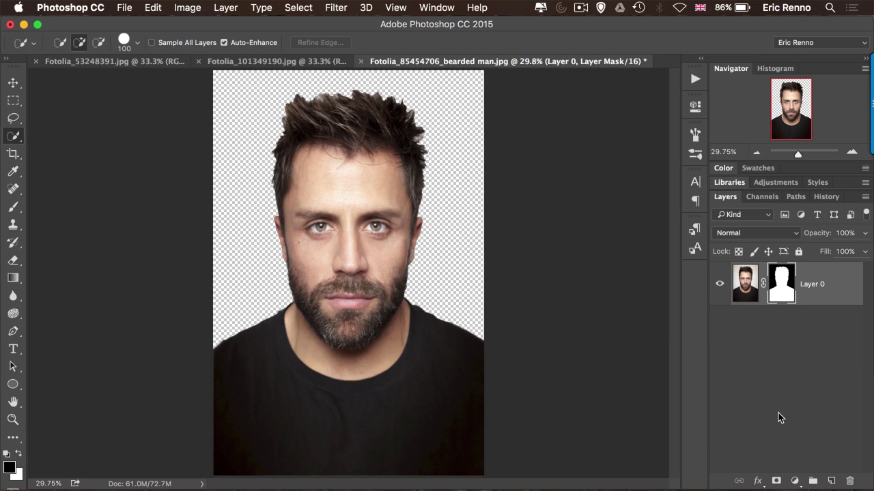
click(269, 64)
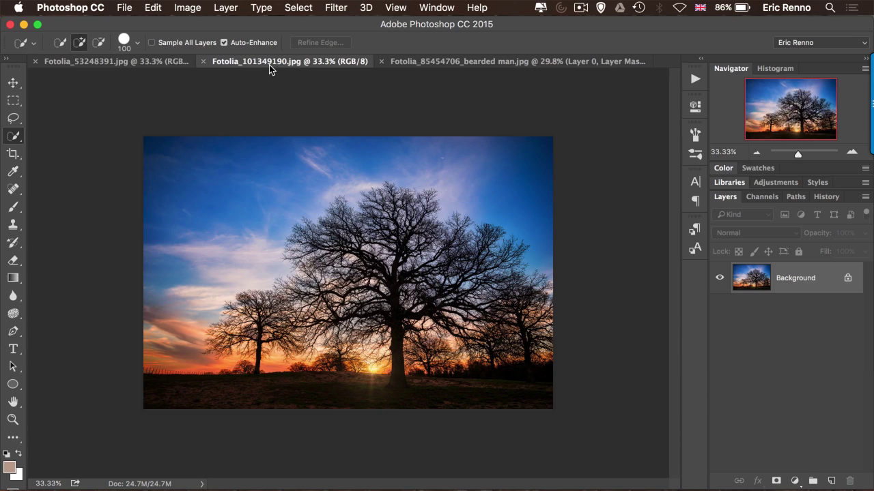
Step: Duplicate the tree sunset layer into the bearded man document, accepting the profile conversion, and view it there
click(12, 102)
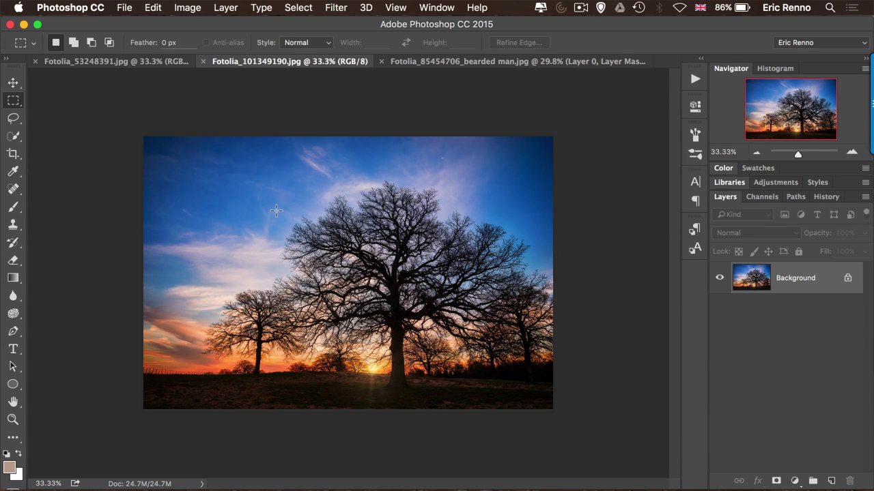
right_click(277, 214)
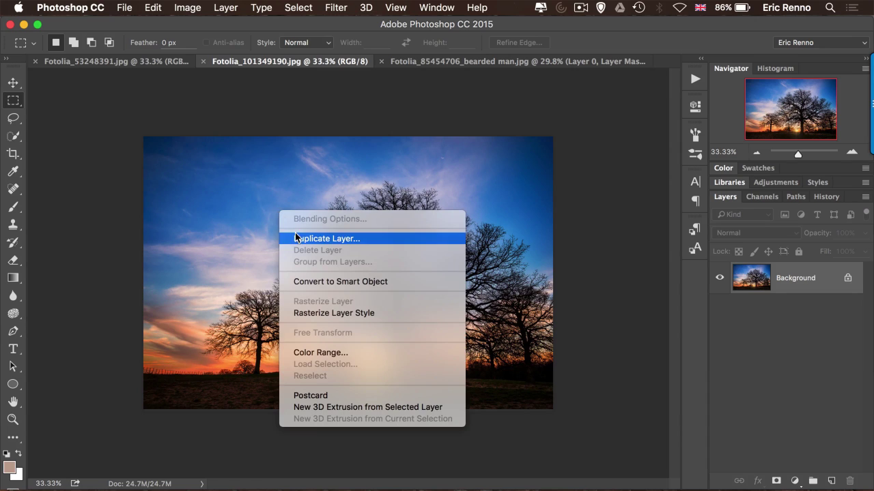
click(295, 236)
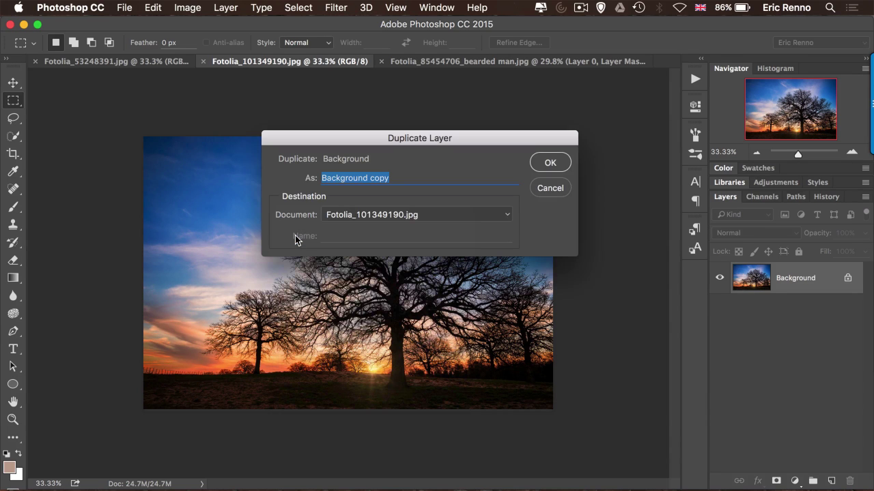
click(351, 214)
click(381, 224)
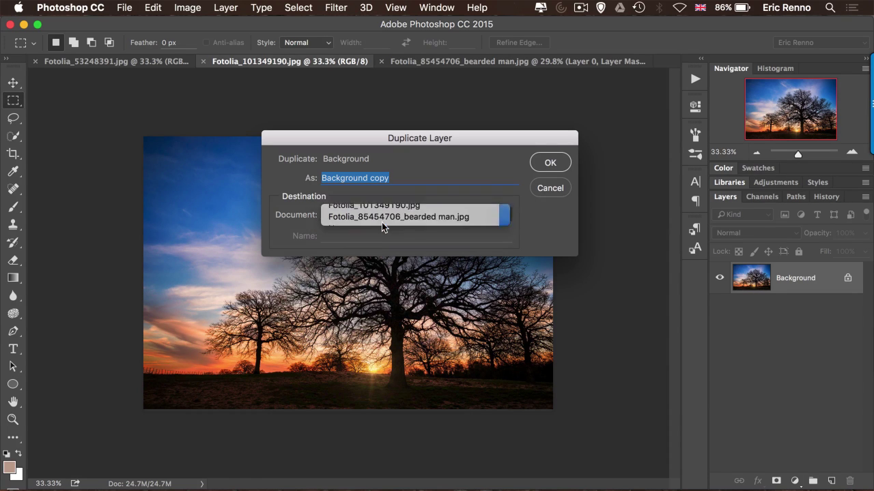
click(550, 163)
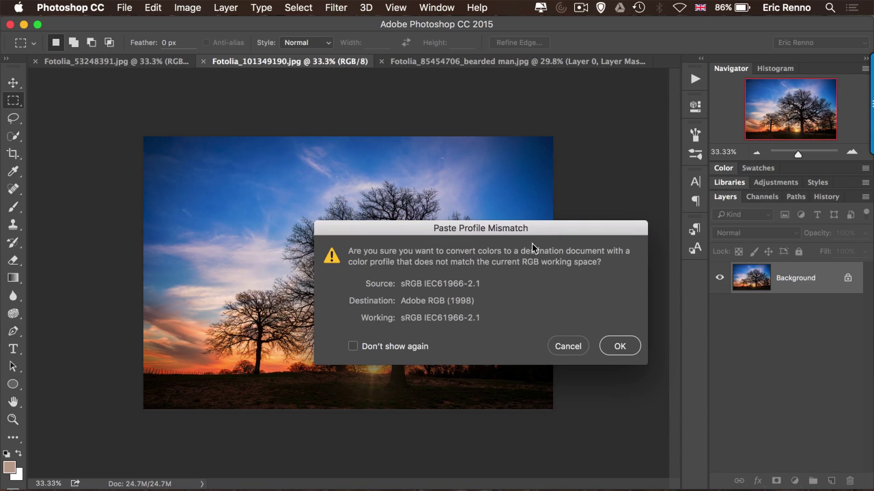
drag(533, 225, 481, 129)
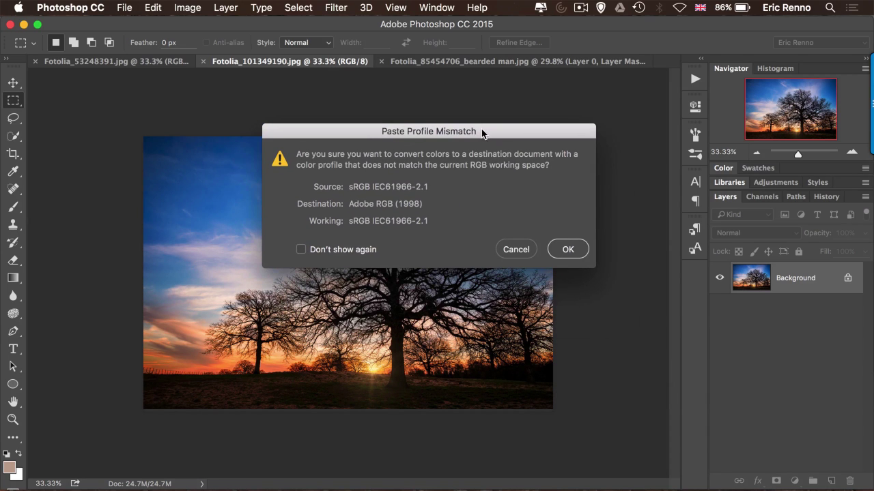
click(561, 241)
click(491, 60)
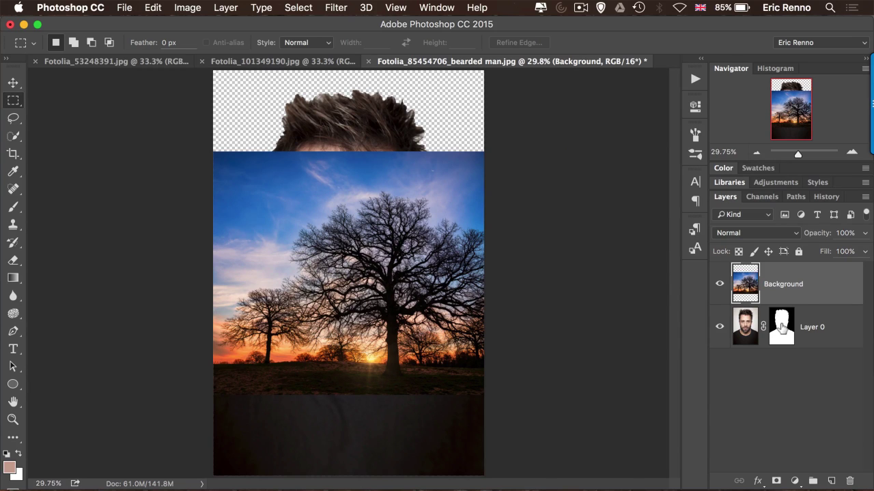
Step: Move the silhouette mask from the portrait layer onto the tree layer and rename the portrait layer 'Man'
drag(782, 328, 783, 278)
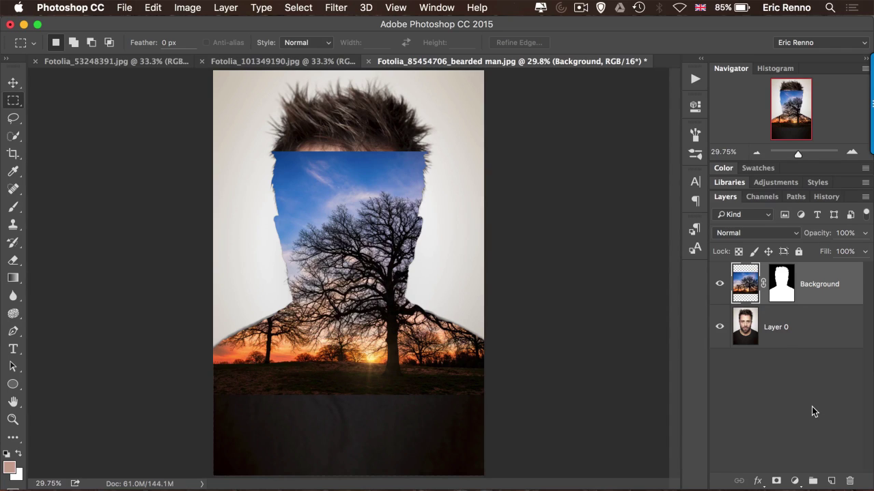
double_click(776, 327)
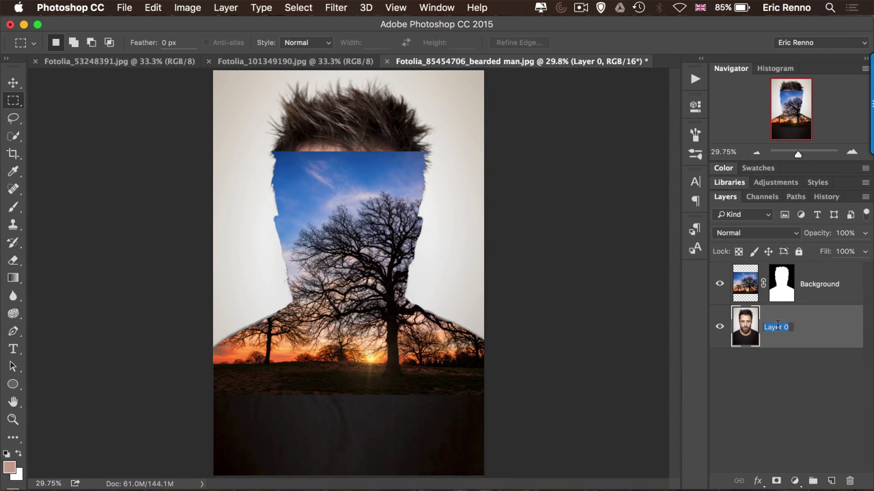
text(Man)
key(Return)
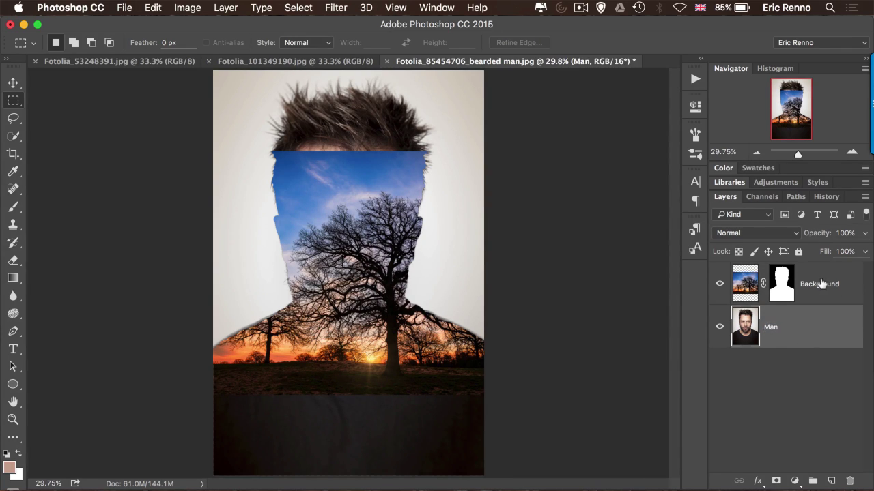
Step: Rename the tree layer 'Tree'
double_click(822, 283)
text(T)
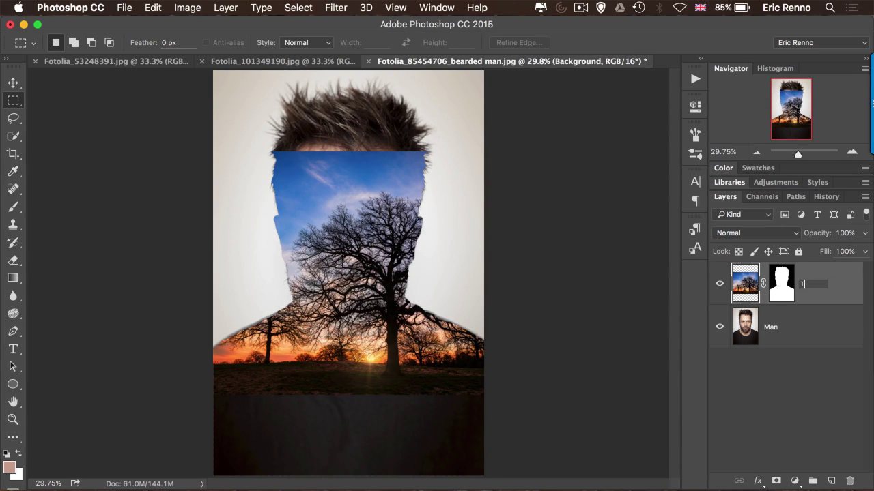
text(ree)
key(Return)
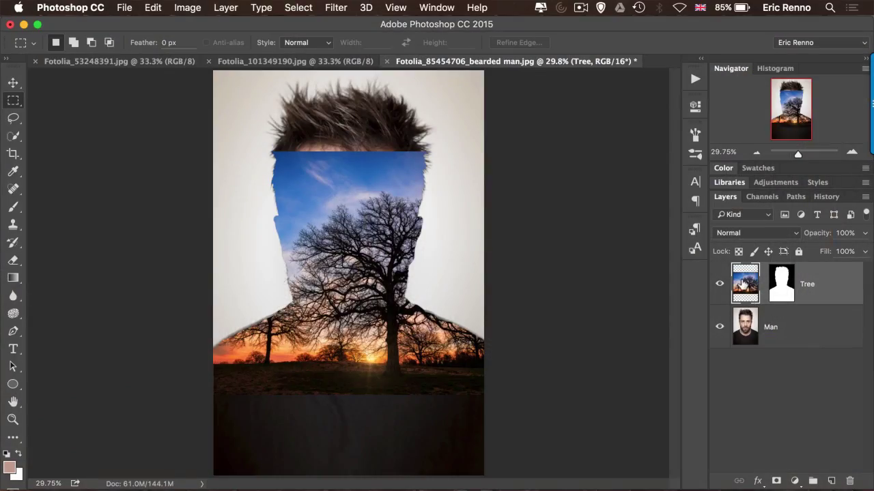
Step: Free Transform the Tree layer larger over the man's head and lower its opacity to 59%
click(156, 8)
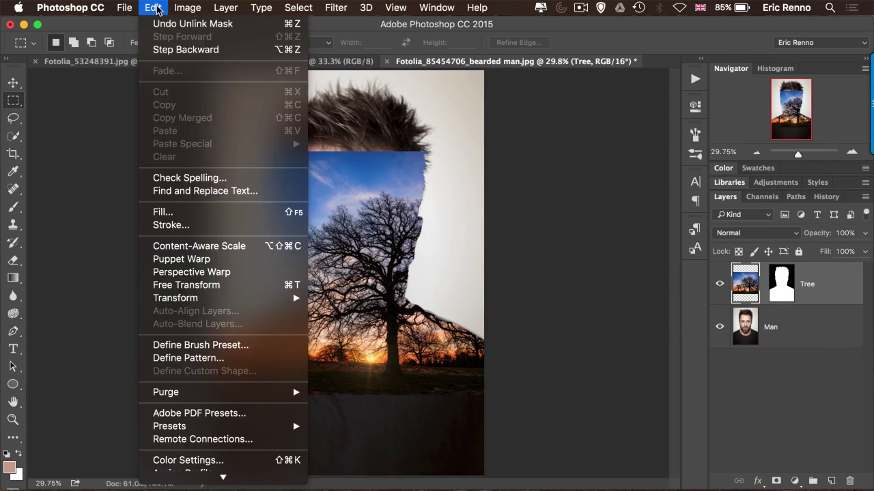
click(204, 287)
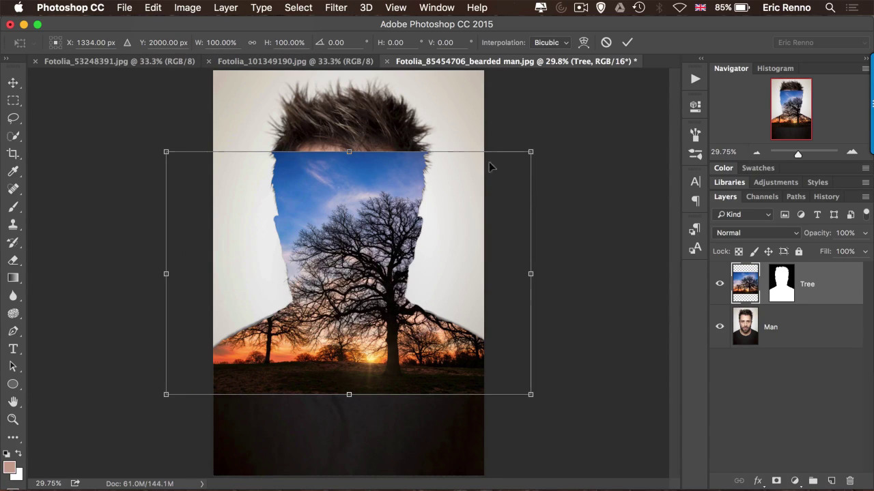
drag(530, 152, 538, 70)
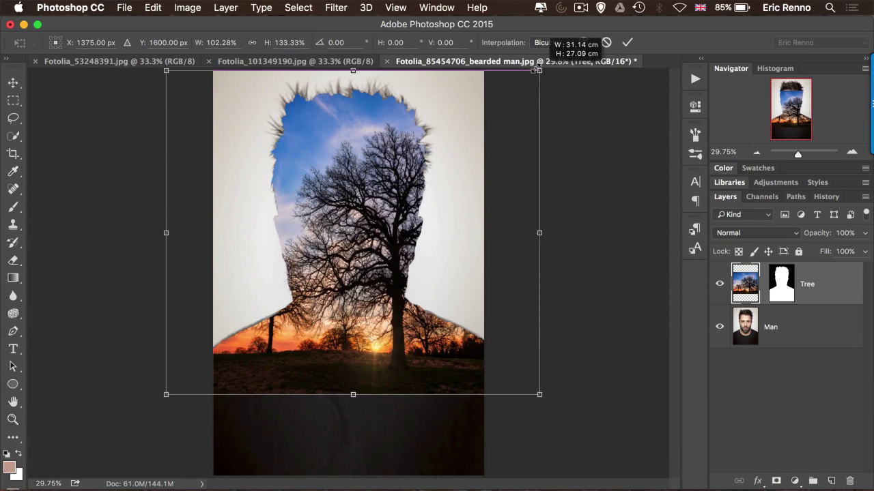
drag(162, 399, 71, 482)
drag(339, 312, 326, 232)
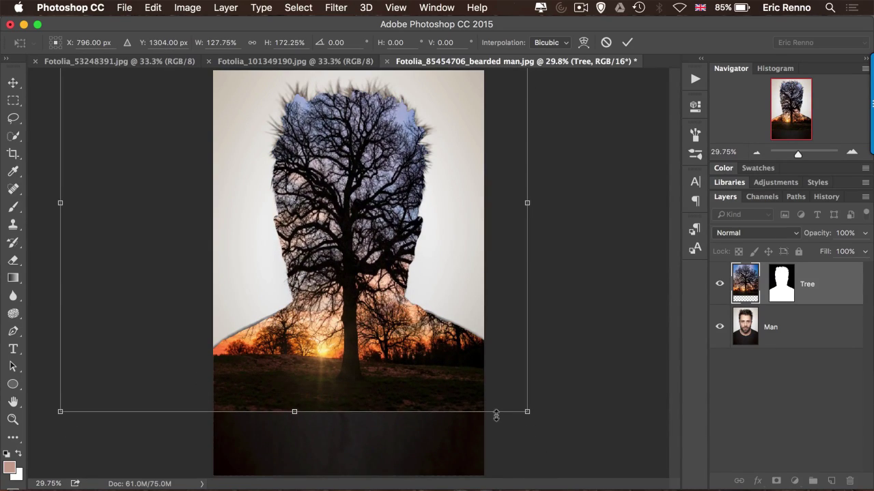
drag(527, 409, 640, 489)
drag(542, 347, 469, 330)
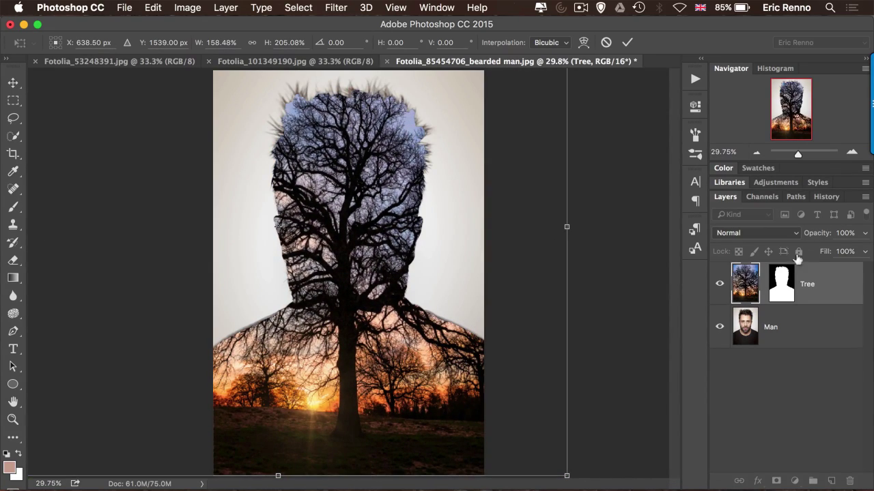
drag(816, 233, 788, 232)
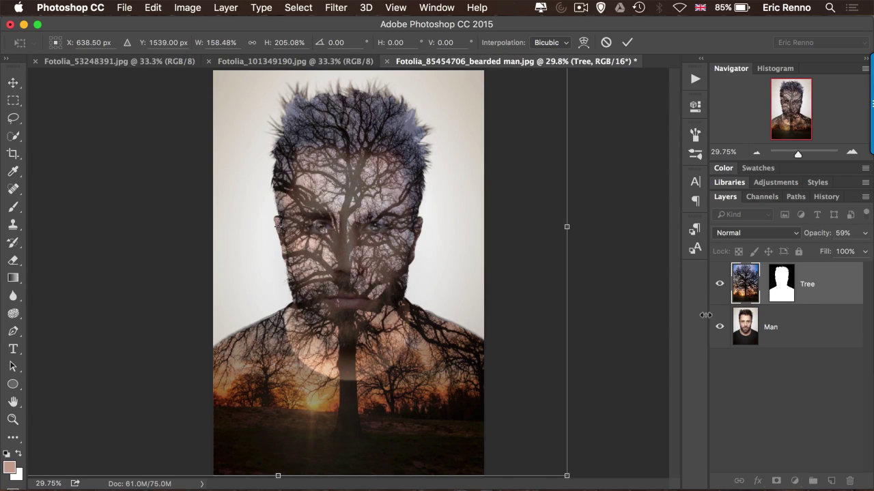
Step: Zoom out and stretch the tree taller and wider to 165.29% by 225.38%, nudging it into place
key(super+minus)
key(super+minus)
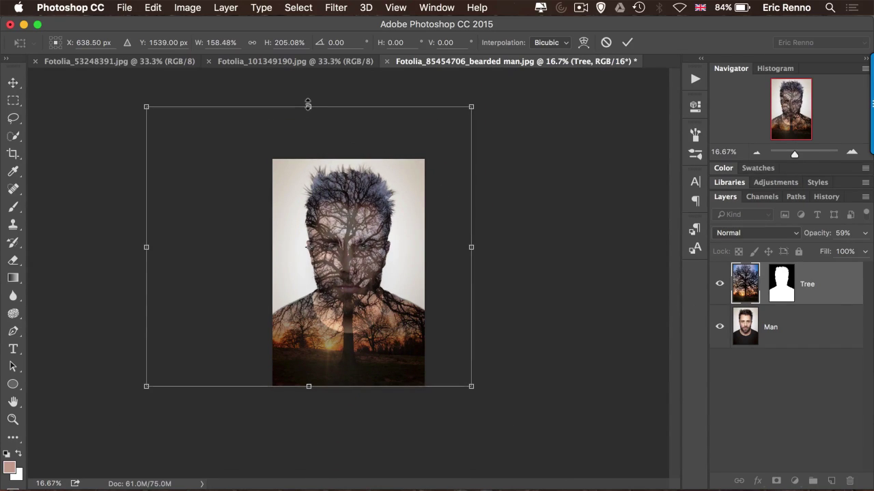
drag(309, 107, 309, 86)
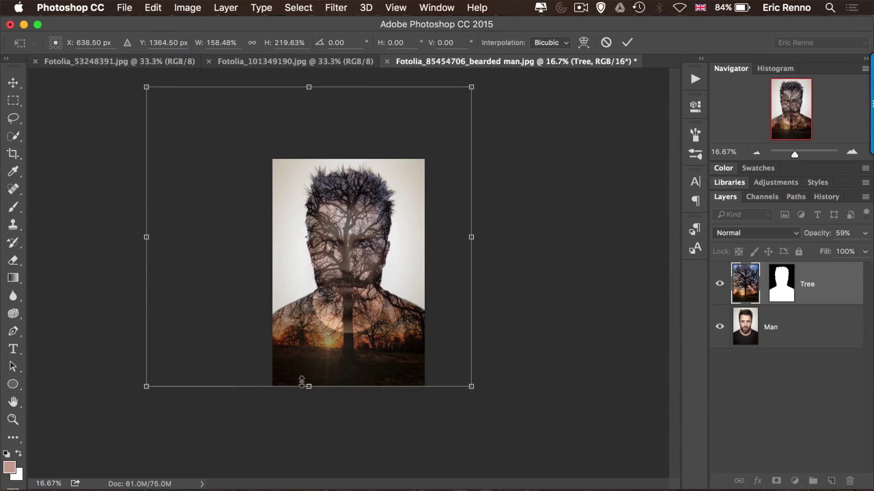
drag(304, 388, 304, 395)
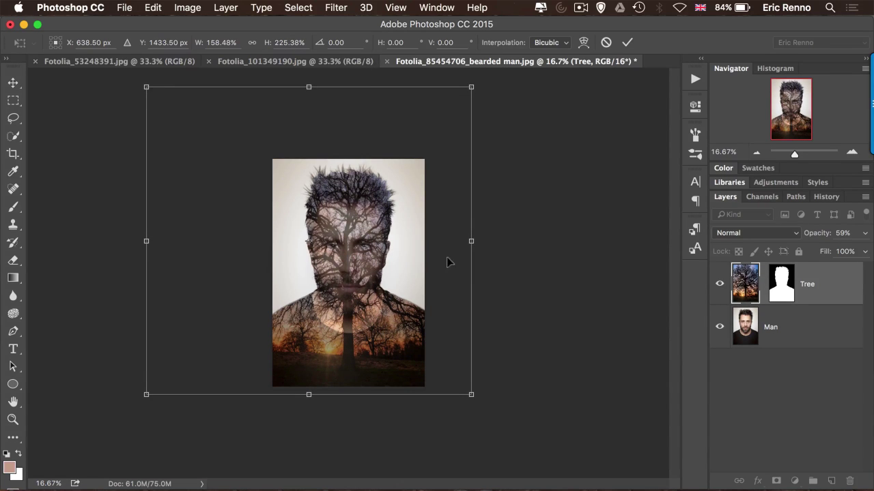
drag(467, 241, 484, 241)
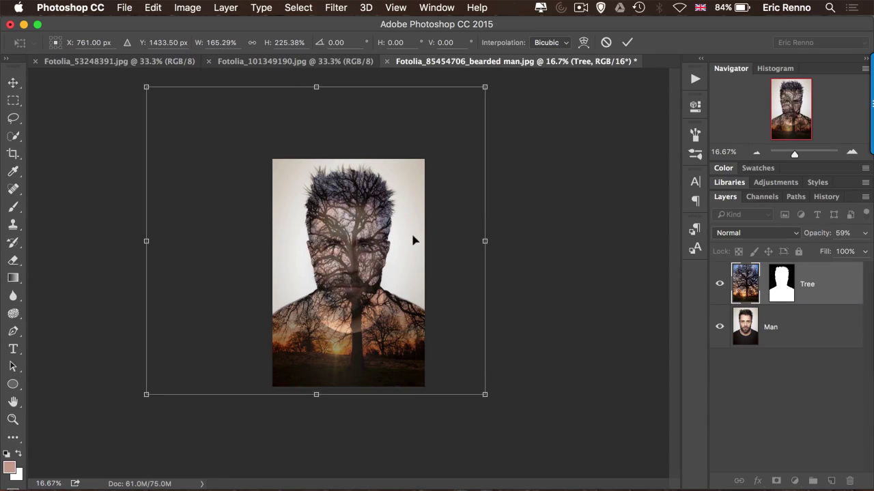
drag(414, 238, 404, 247)
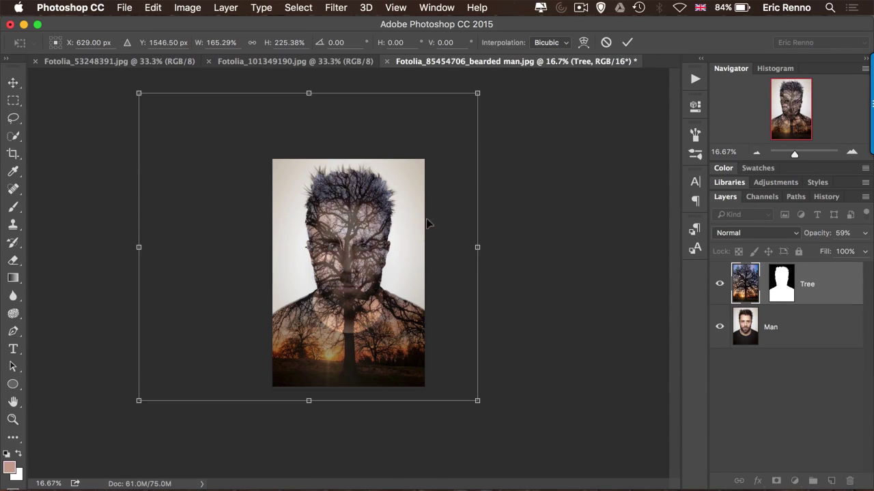
Step: Commit the tree resize, fit the image on screen, and raise Tree opacity to 100%
key(m)
click(626, 42)
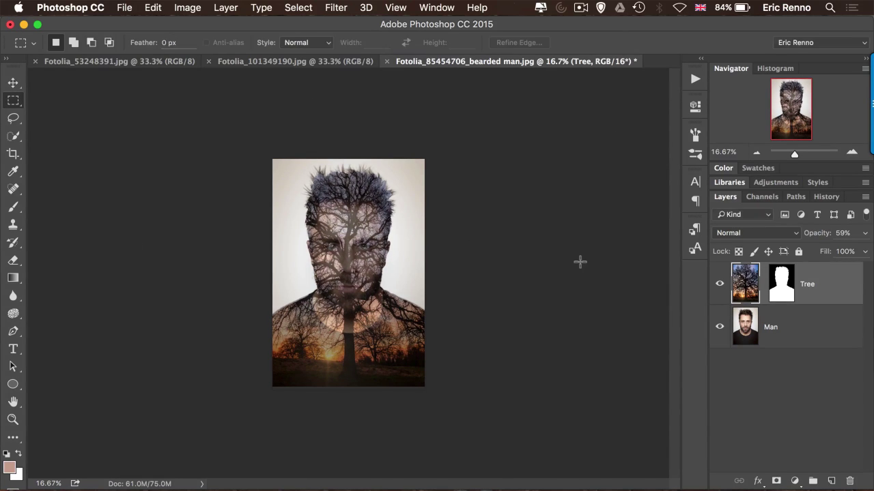
key(super+0)
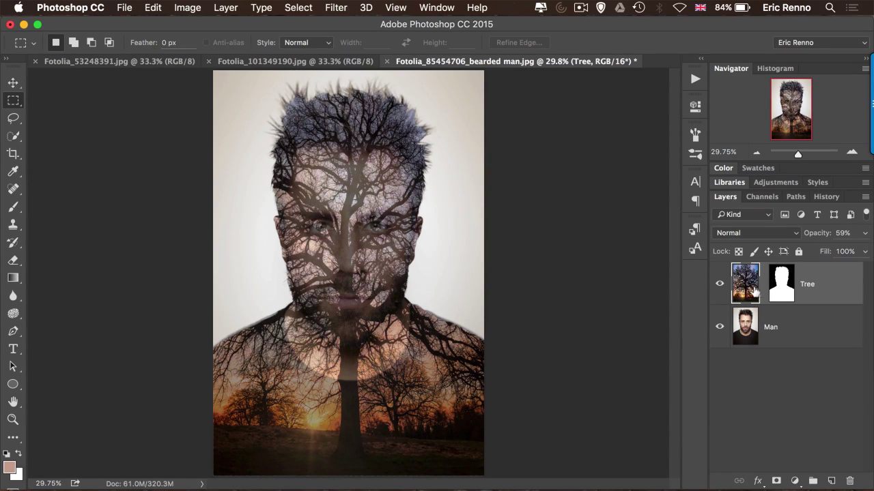
drag(810, 234, 847, 234)
Step: Try Multiply, Screen and Soft Light on Tree, settle on Vivid Light, and hide the Man layer
click(751, 233)
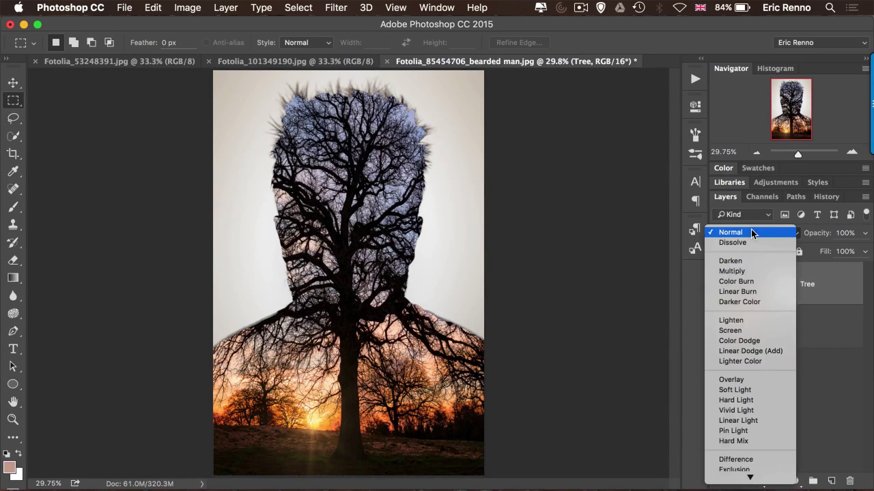
click(750, 272)
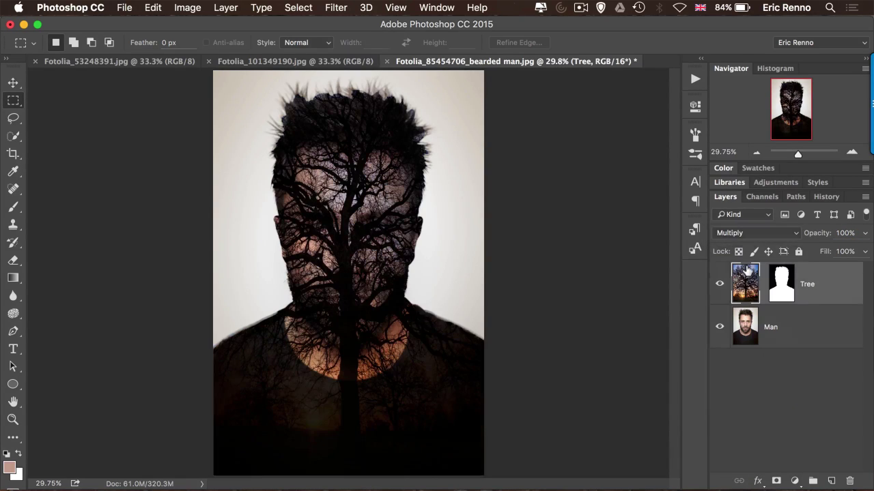
click(755, 233)
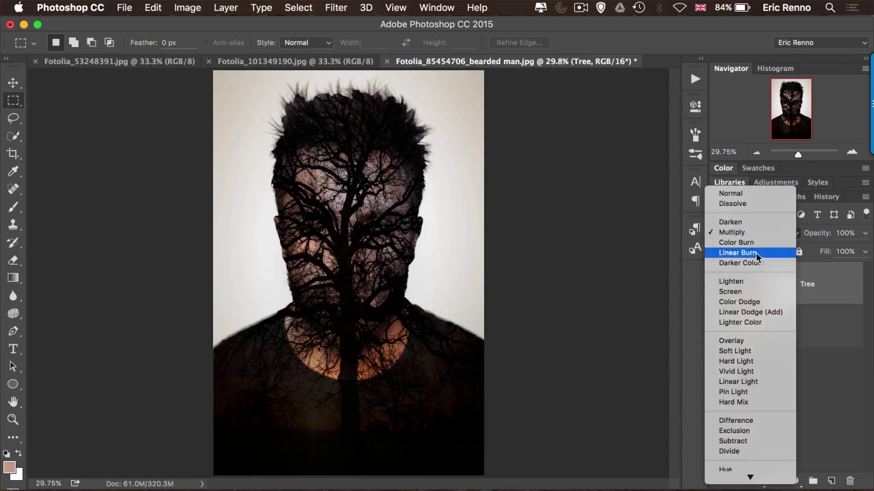
click(755, 293)
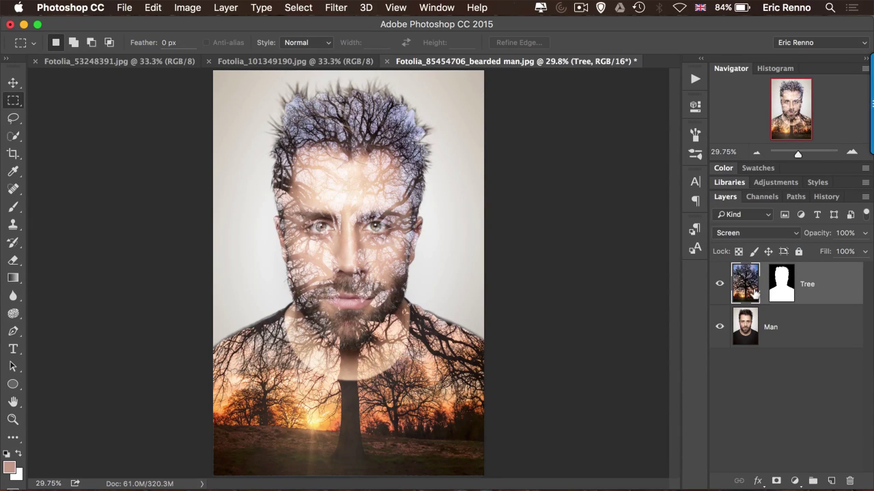
click(763, 233)
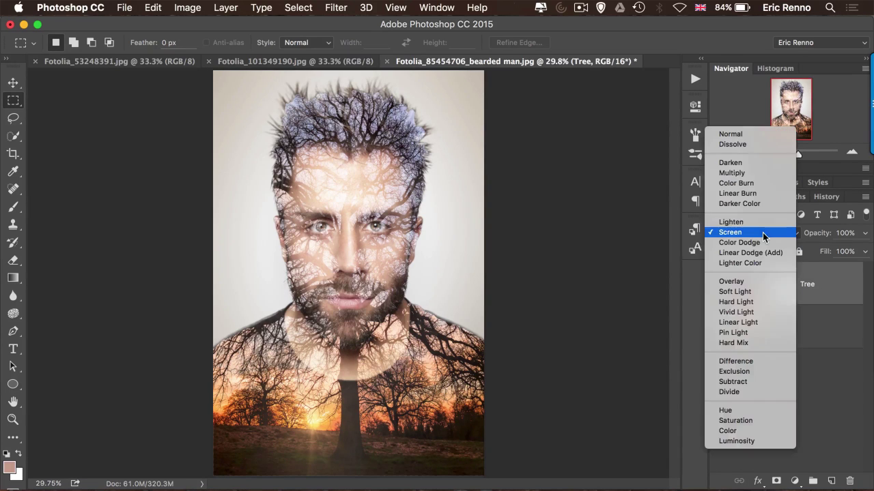
click(761, 293)
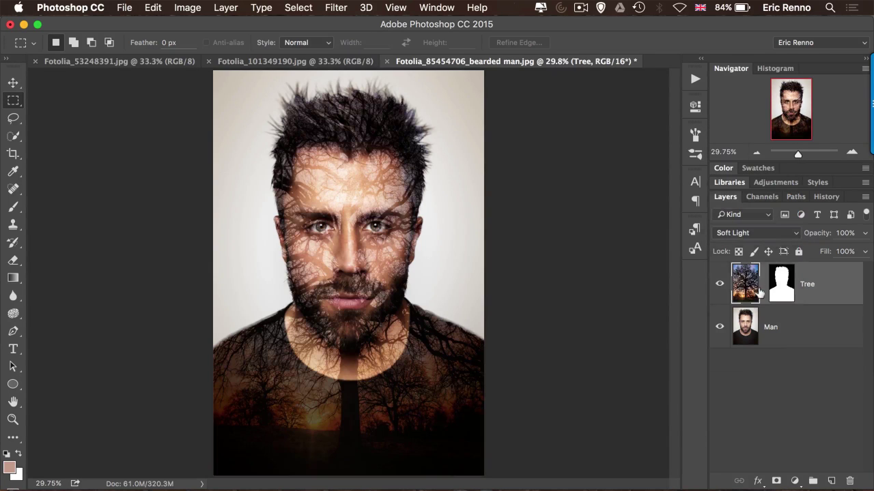
click(756, 233)
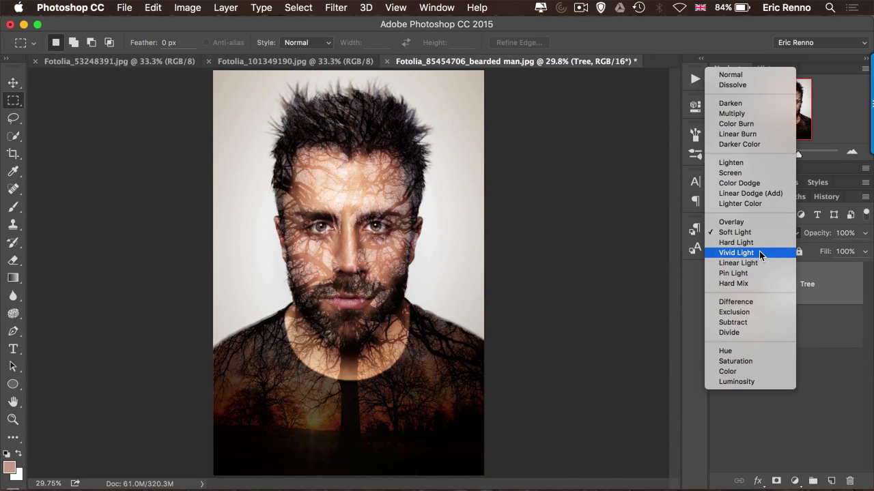
click(760, 252)
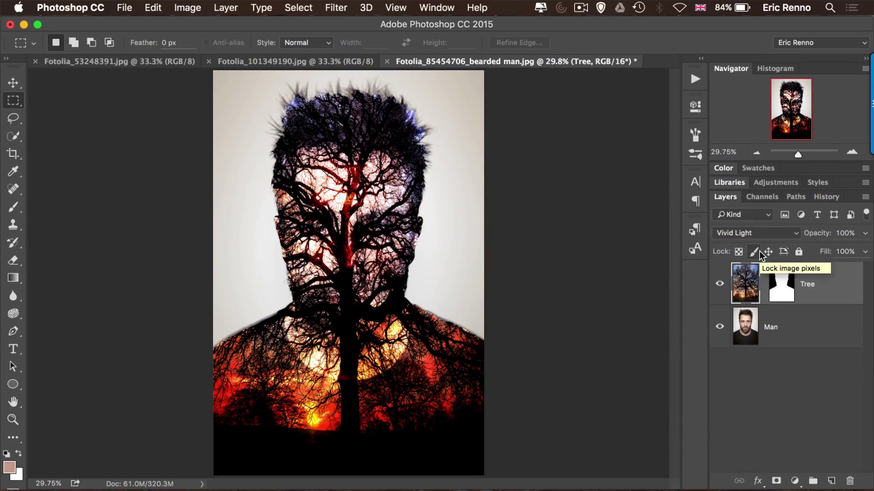
click(719, 327)
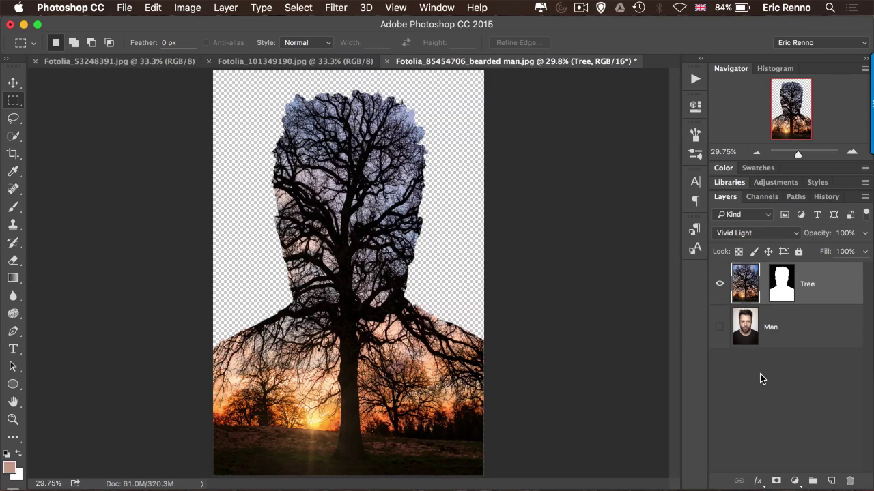
Step: Add a Hue/Saturation adjustment with saturation -62 and clip it to the Tree layer
click(794, 481)
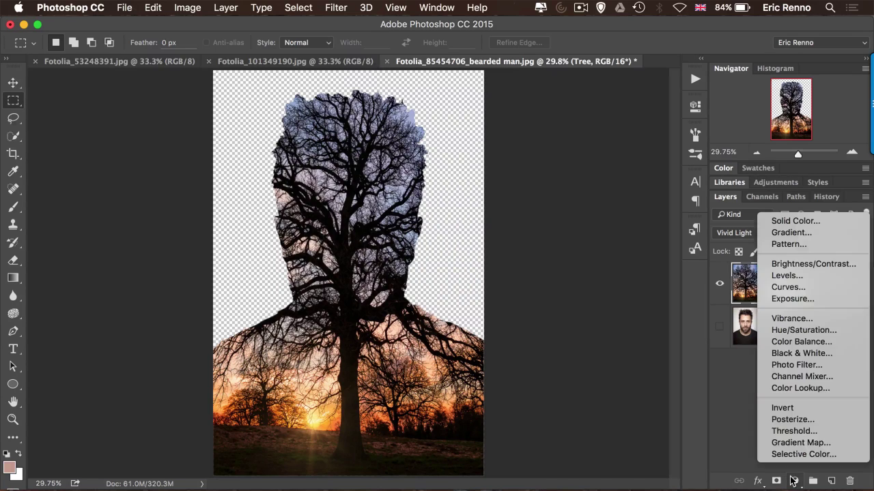
click(809, 331)
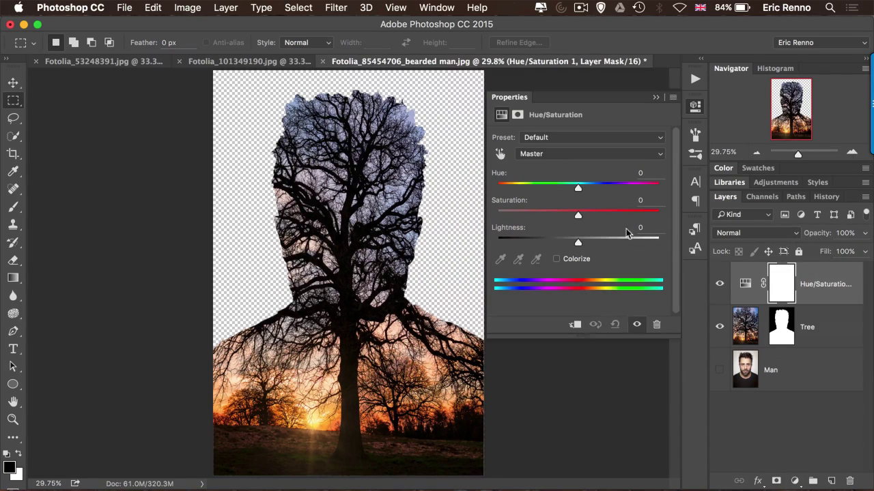
drag(578, 212, 525, 220)
drag(532, 218, 527, 218)
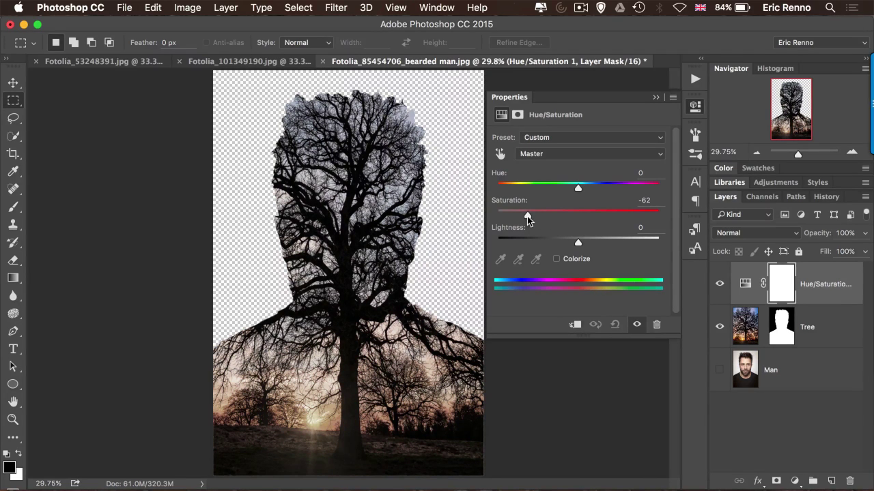
click(653, 98)
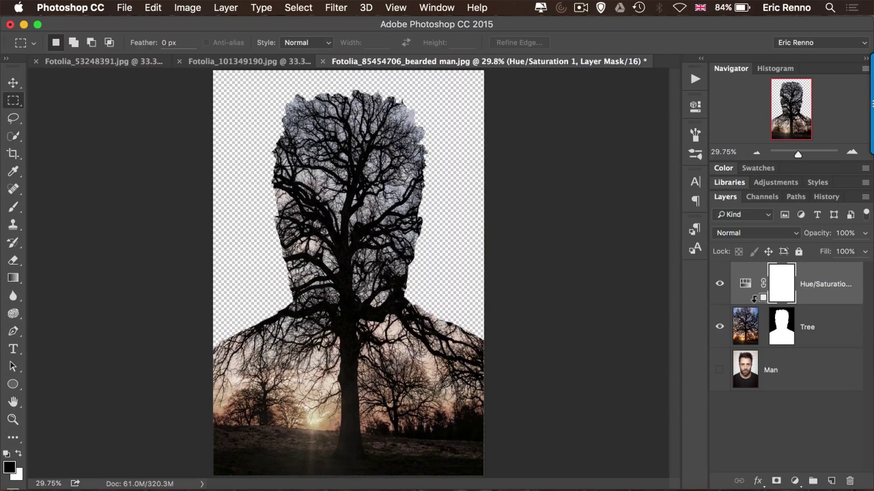
alt+click(754, 301)
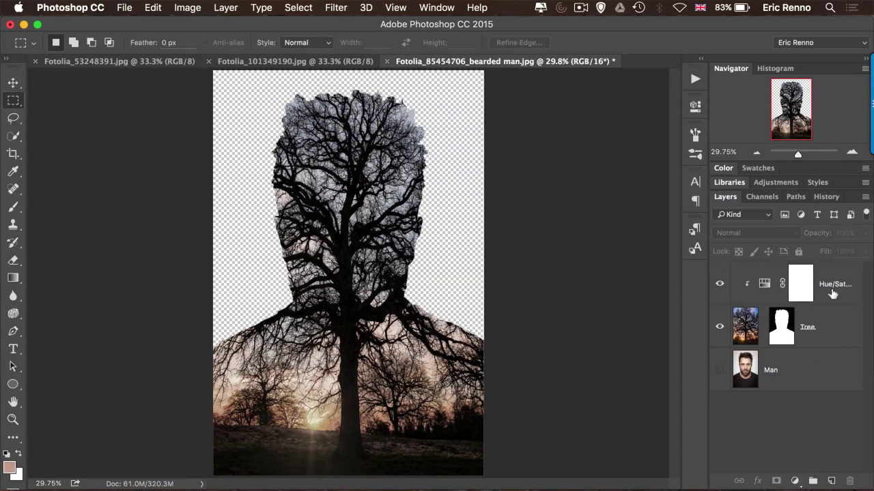
Step: Select the Hue/Saturation and Tree layers and put them in a new group named 'Tree'
click(837, 299)
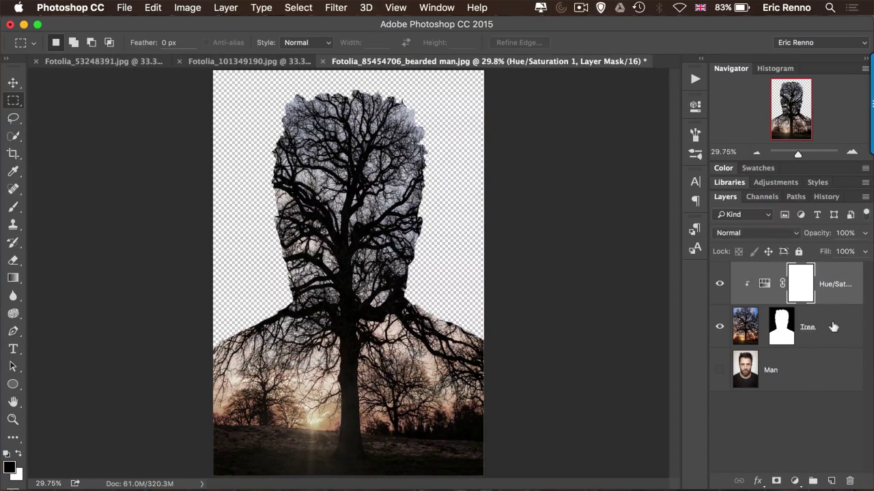
click(834, 327)
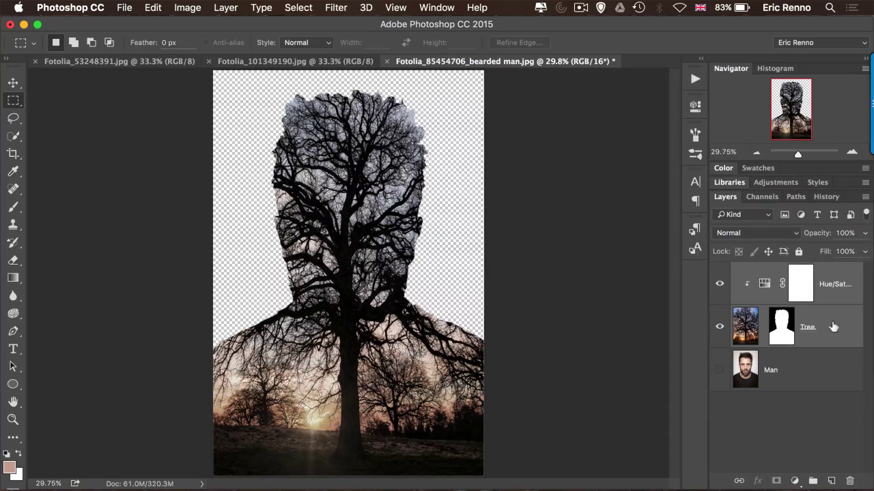
alt+click(810, 476)
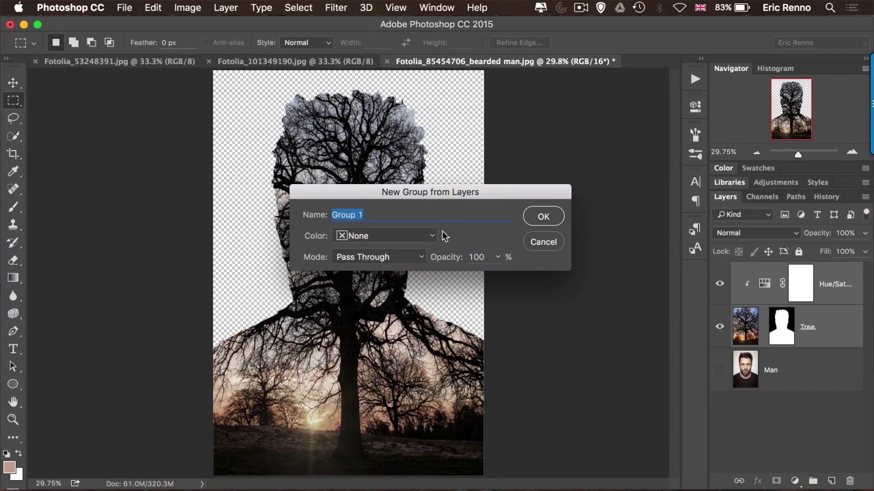
text(Tree)
key(Return)
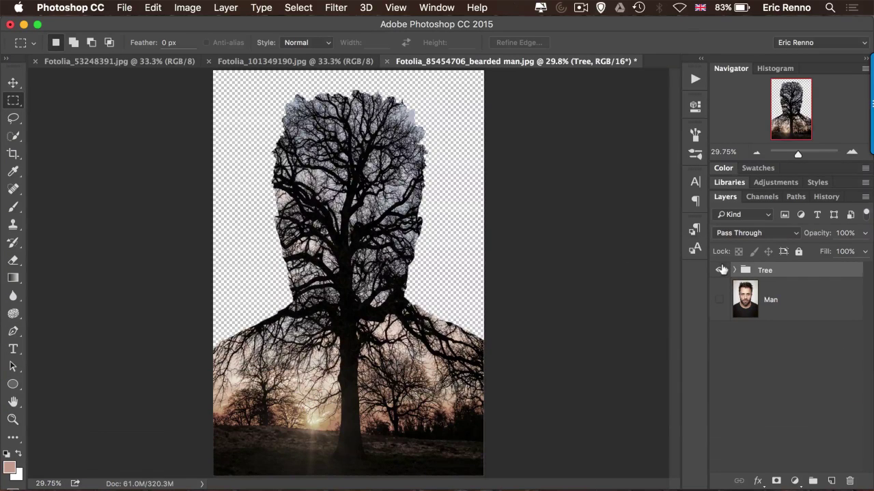
Step: Hide the Tree group, show the Man layer, and compare the Red, Green and Blue channels
click(720, 270)
click(719, 299)
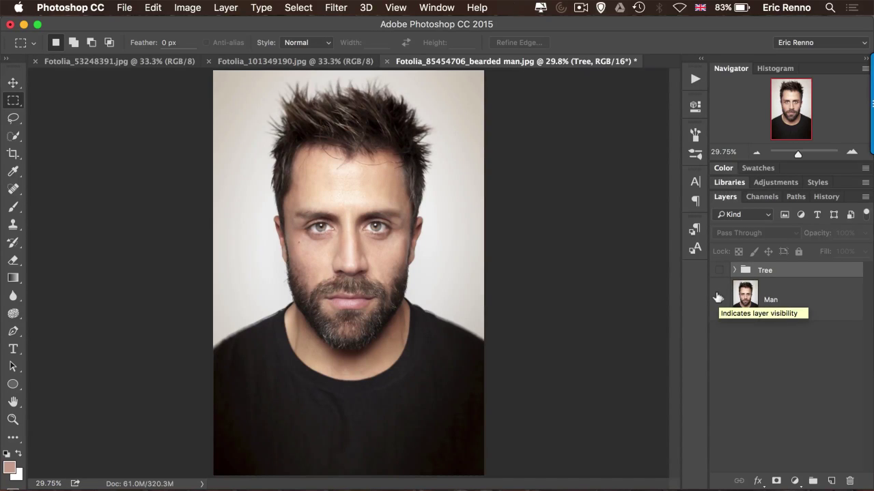
click(762, 197)
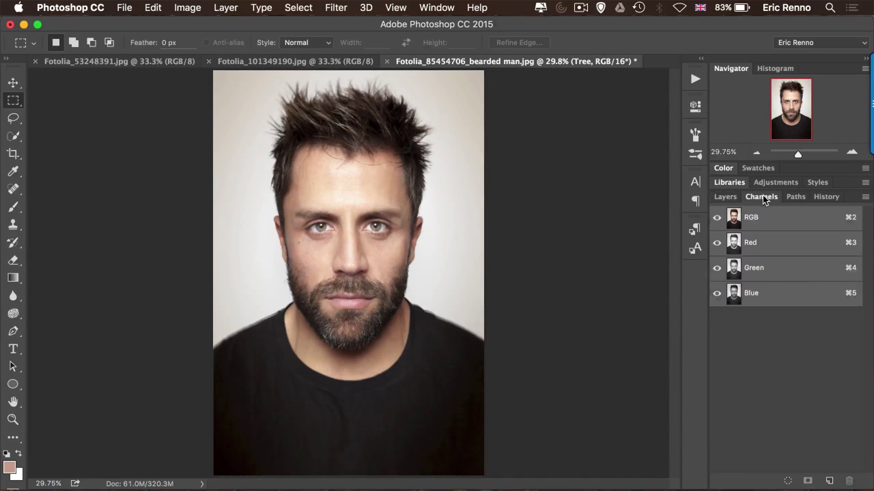
click(766, 242)
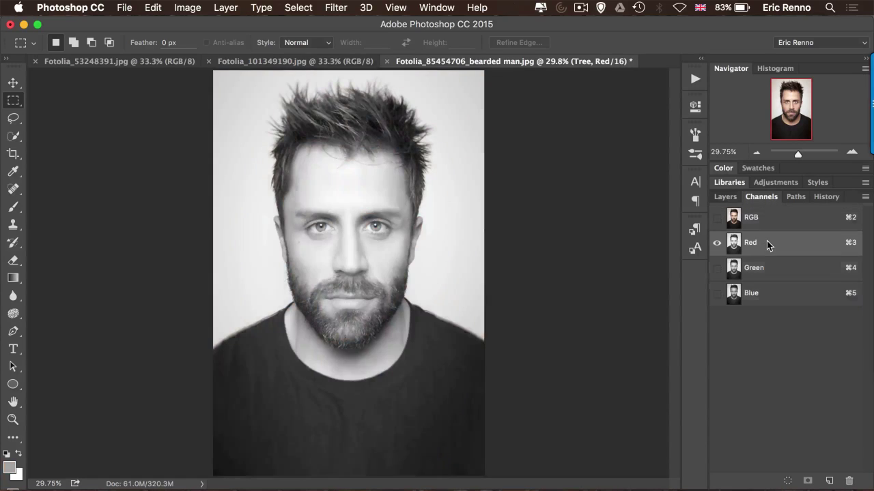
click(765, 267)
click(766, 292)
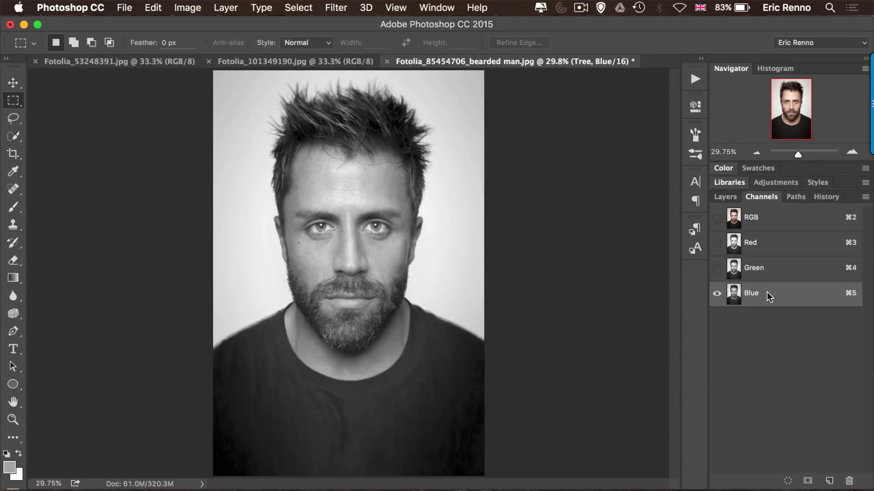
click(770, 270)
click(778, 243)
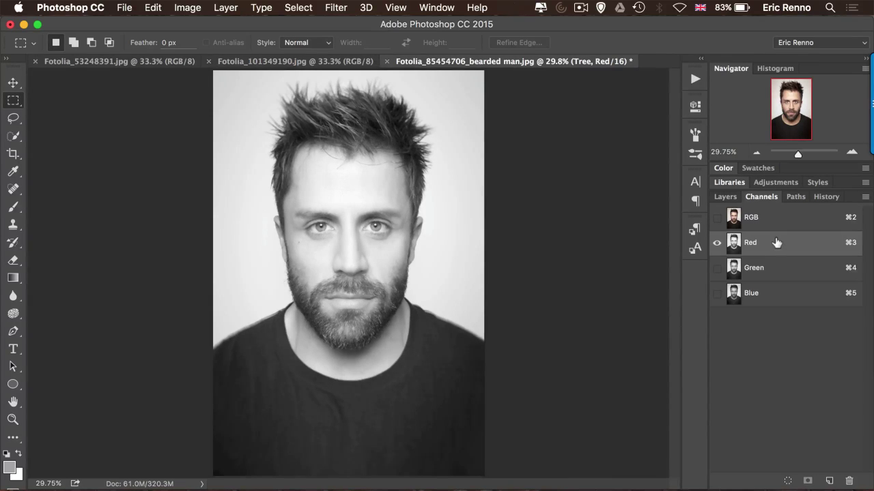
Step: Load the Red channel as a selection and return to the RGB composite and Layers panel
drag(776, 242, 737, 244)
super+click(733, 244)
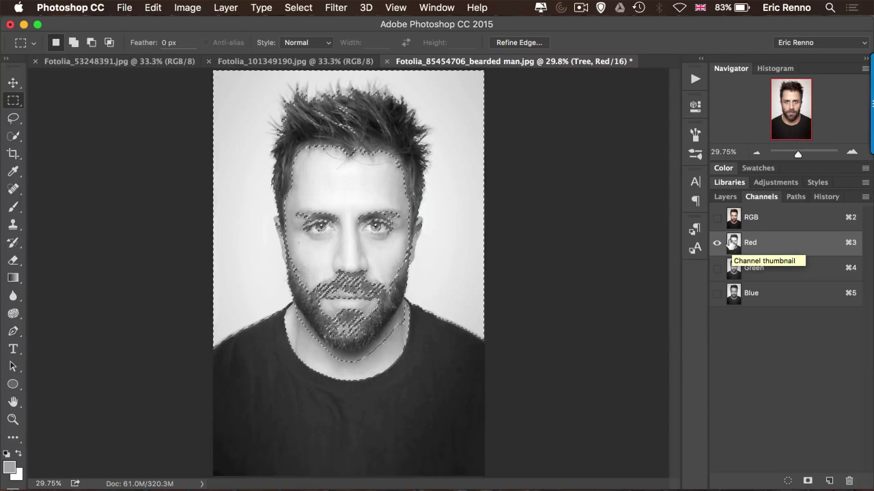
click(778, 218)
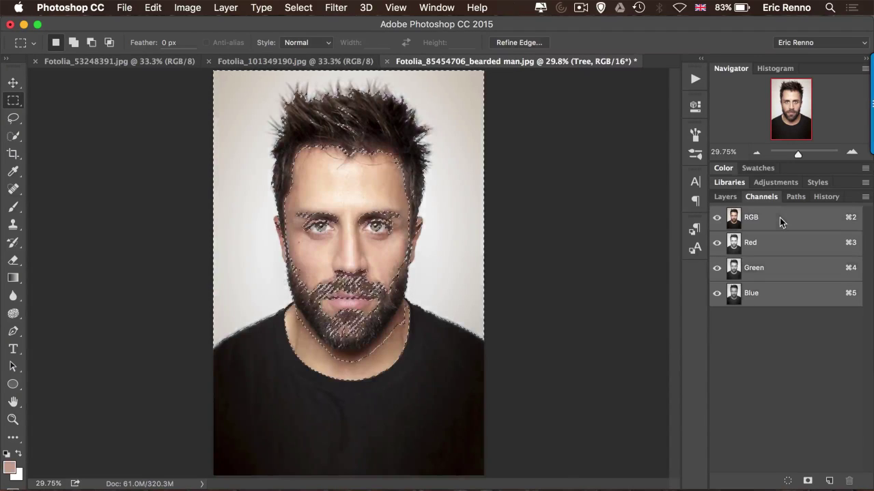
click(725, 198)
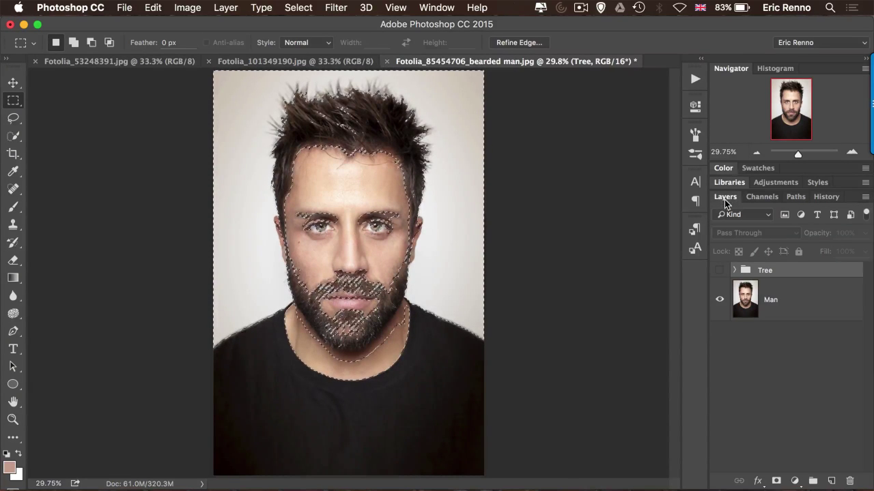
Step: Hide Man, show the Tree group, and give the group a mask from the Red-channel selection
click(719, 299)
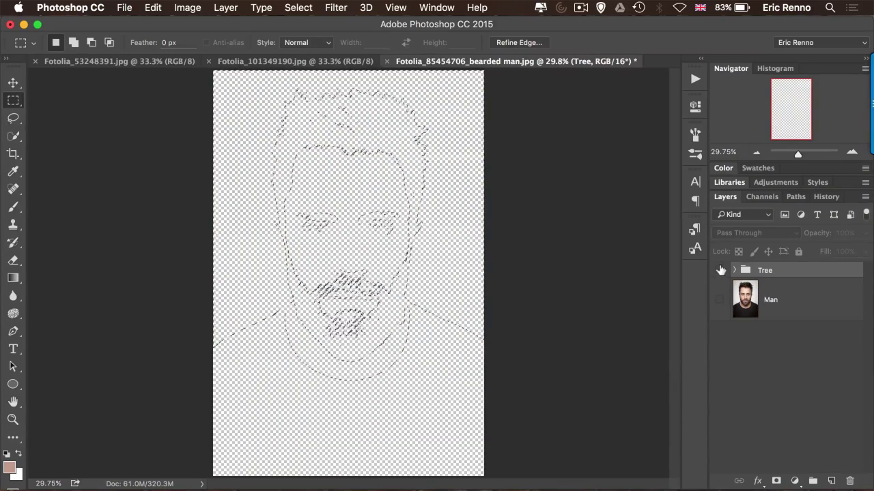
click(720, 271)
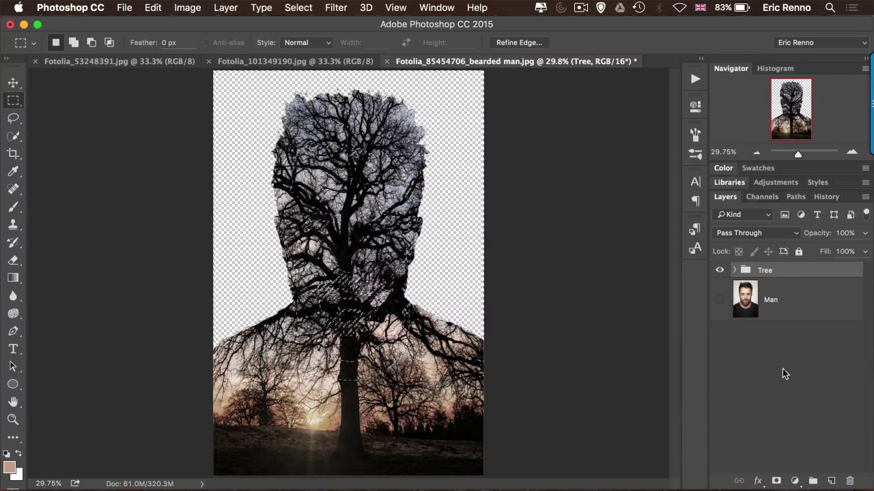
click(776, 481)
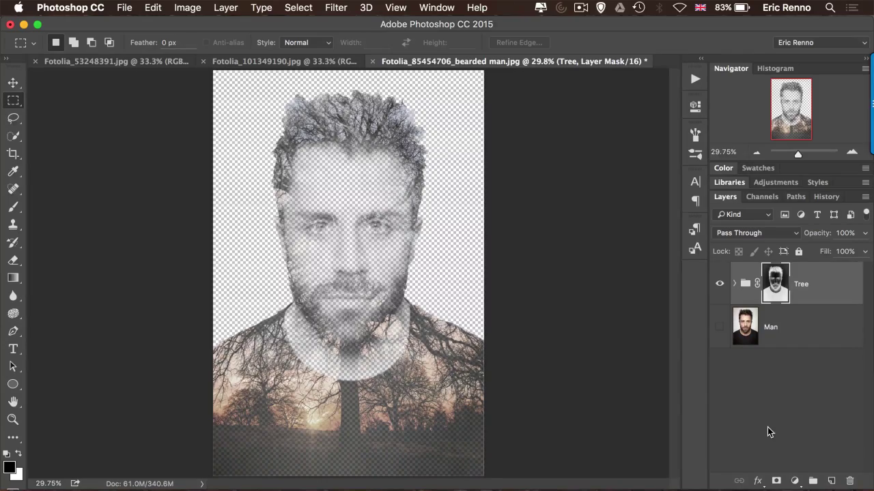
Step: Apply Levels 54 / 0.57 / 173 to the Tree group's mask, then switch to Fotolia_53248391.jpg
key(super+l)
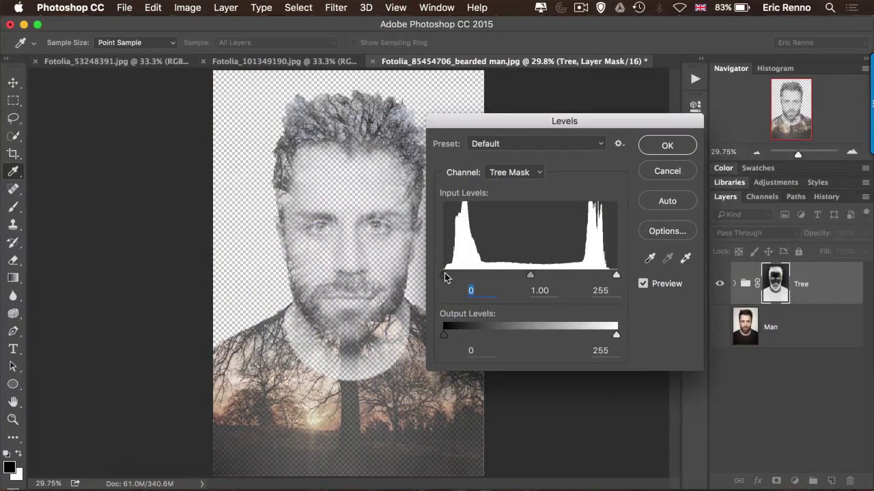
drag(444, 275, 490, 275)
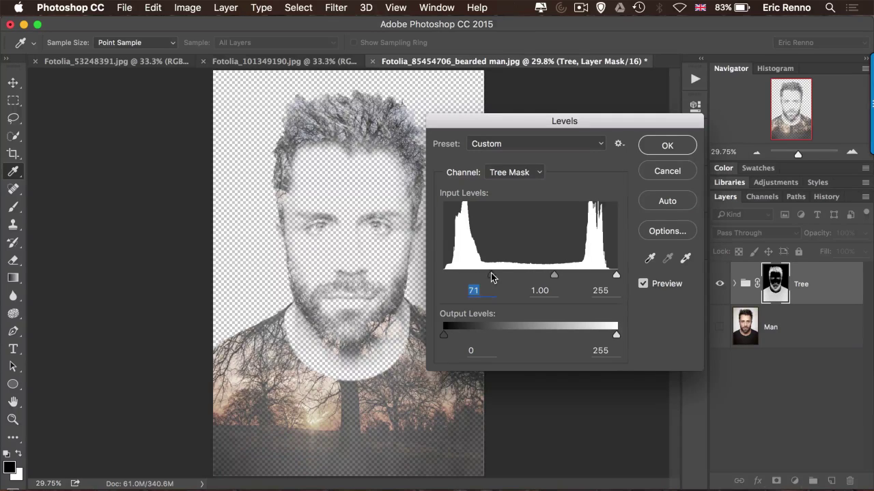
drag(617, 275, 566, 274)
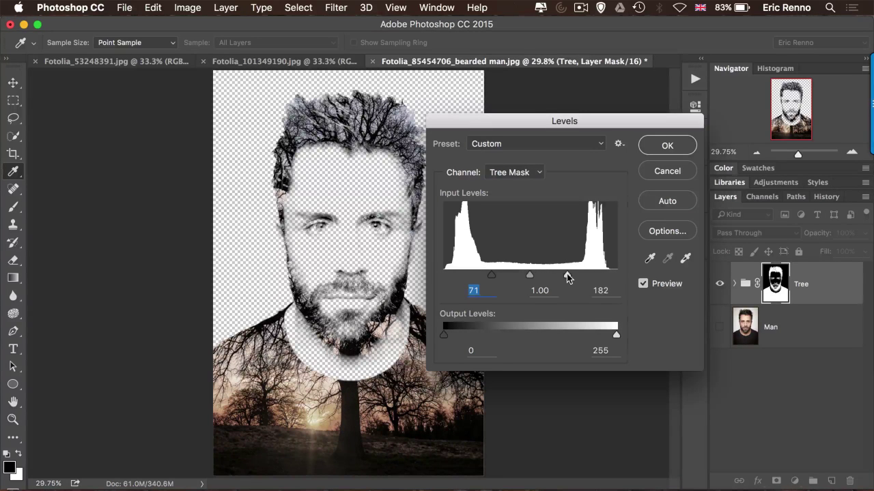
drag(493, 279, 480, 280)
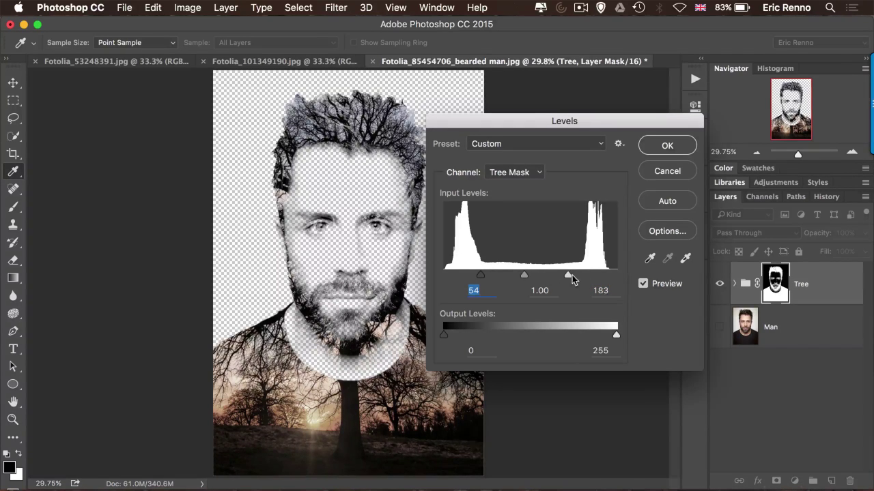
drag(572, 275, 535, 278)
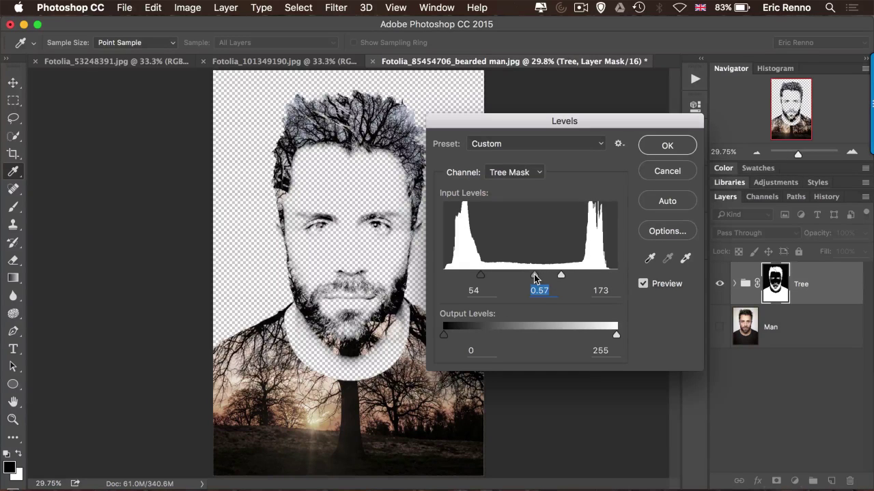
click(667, 145)
key(m)
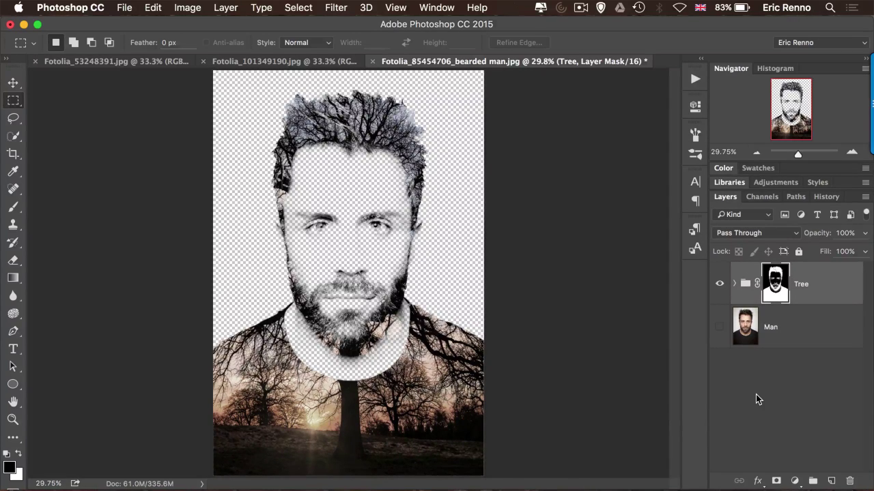
click(97, 61)
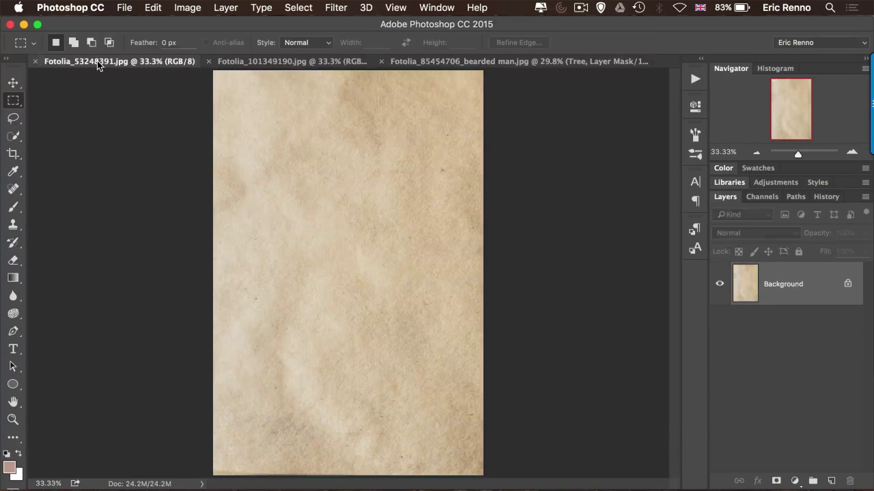
Step: Duplicate the paper texture layer into the bearded man document, converting its colour profile
right_click(283, 256)
click(321, 277)
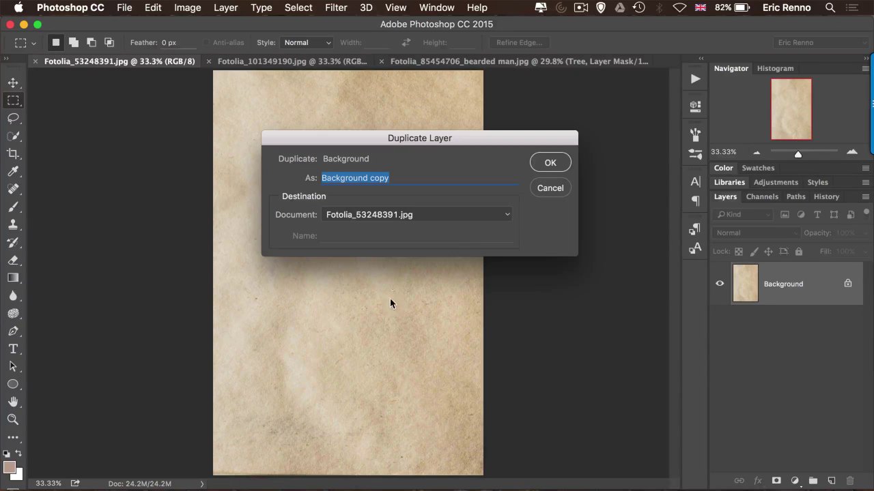
click(392, 214)
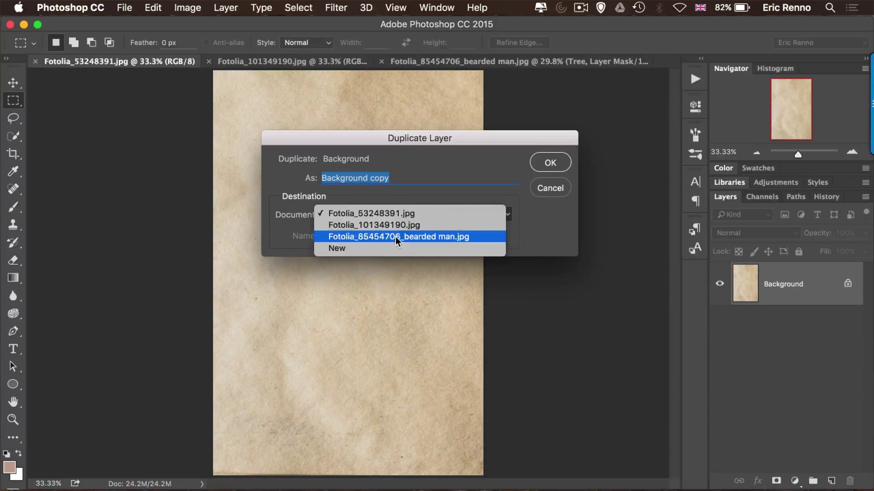
click(396, 237)
click(543, 164)
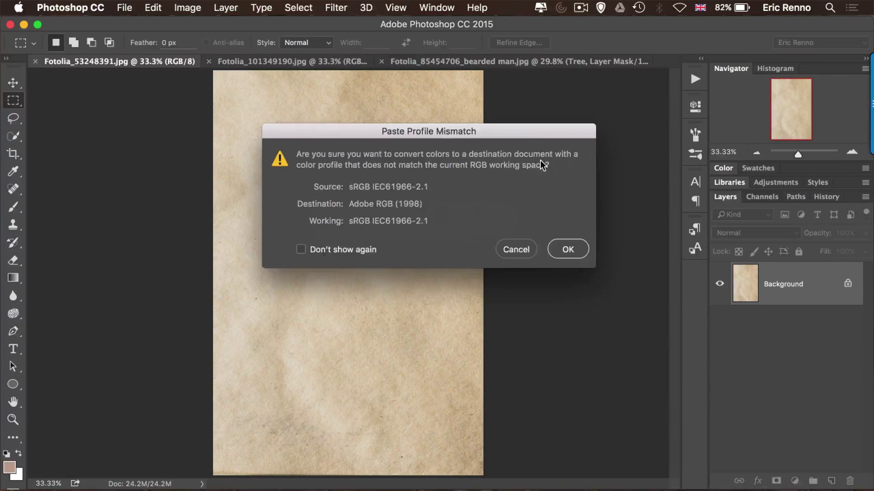
click(568, 250)
Step: Move the paper layer to the bottom of the stack and scale it to about 112% to cover the canvas
click(527, 63)
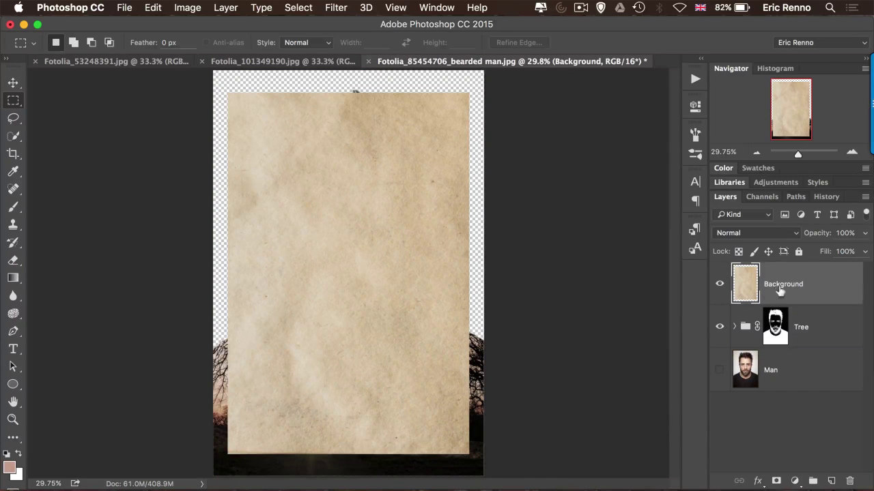
drag(788, 288, 790, 391)
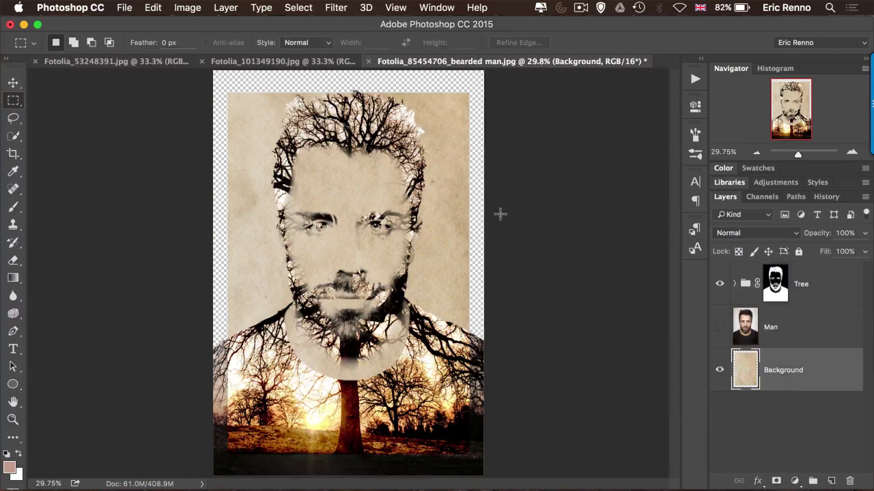
key(super+t)
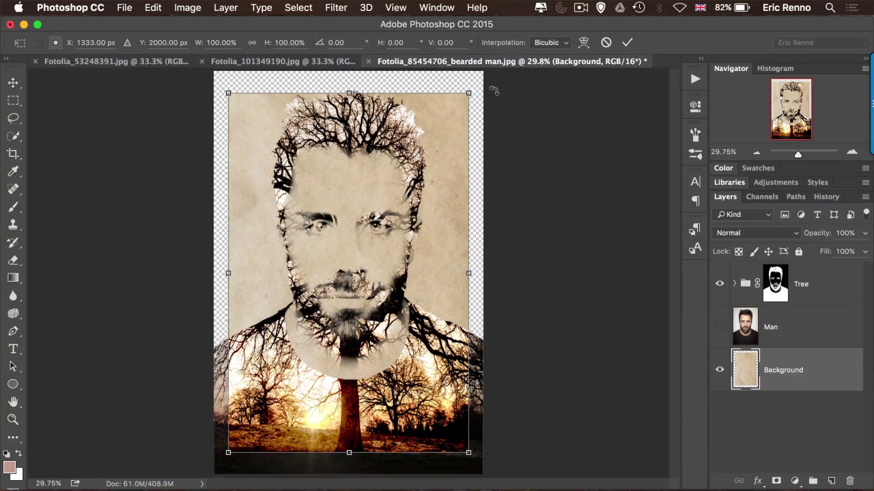
key(super+minus)
drag(457, 116, 462, 102)
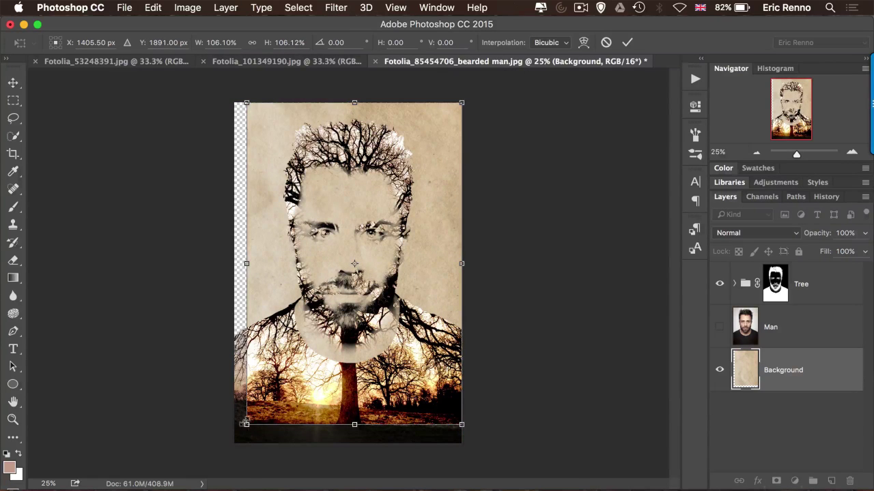
drag(246, 425, 231, 444)
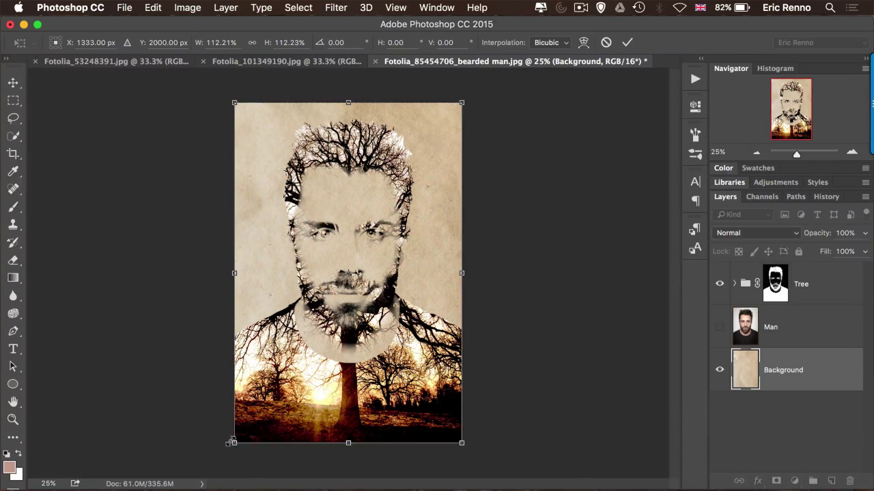
click(627, 43)
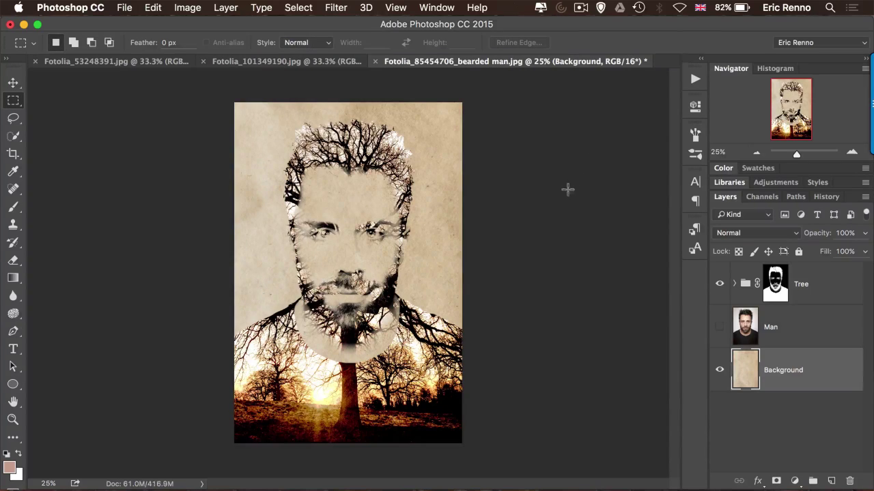
scroll(560, 194, up, 1)
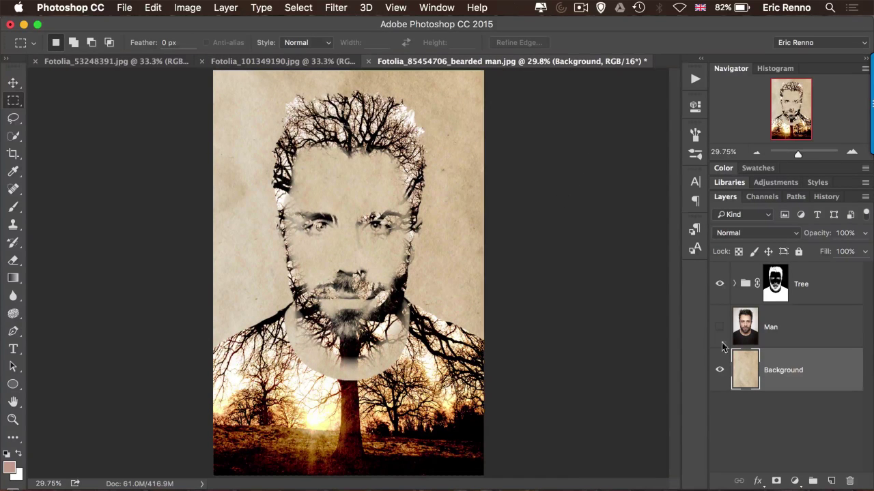
Step: Preview Color Burn, Multiply and Linear Burn blend modes on the Tree group
click(741, 286)
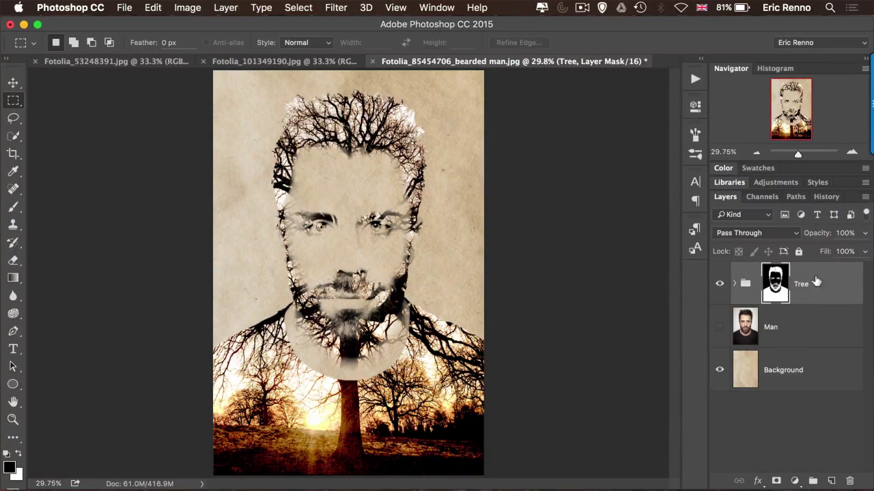
click(765, 233)
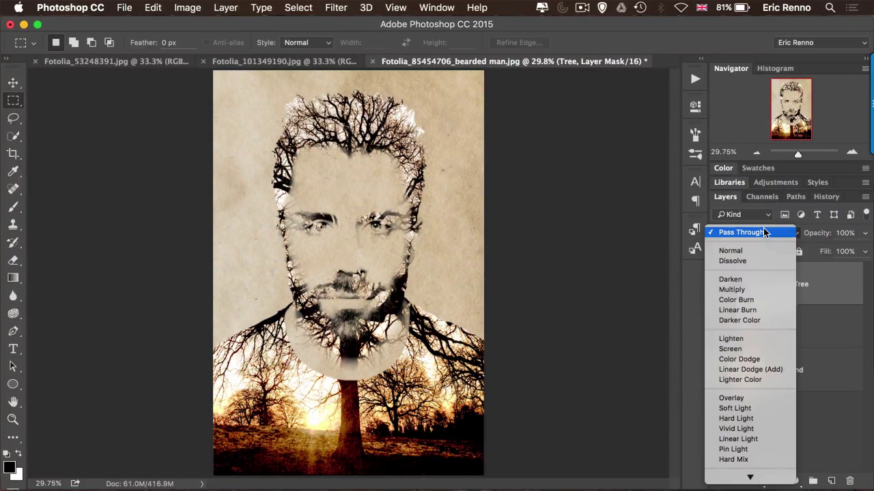
click(765, 301)
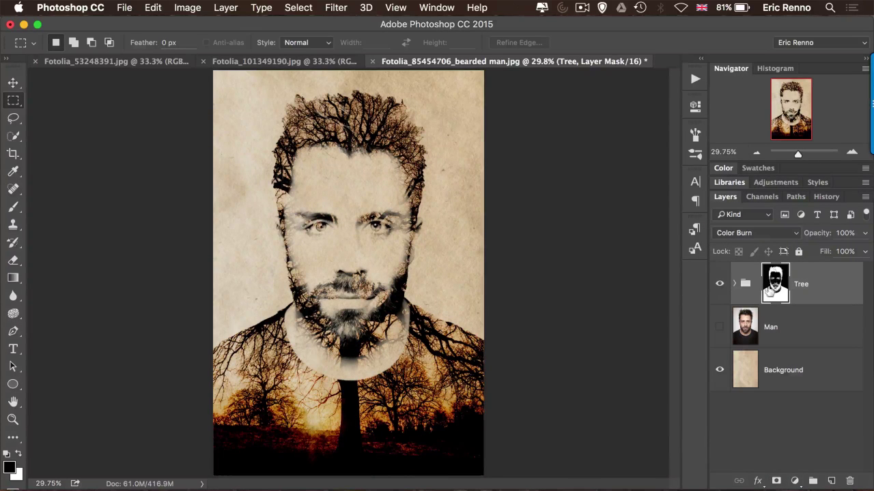
click(768, 235)
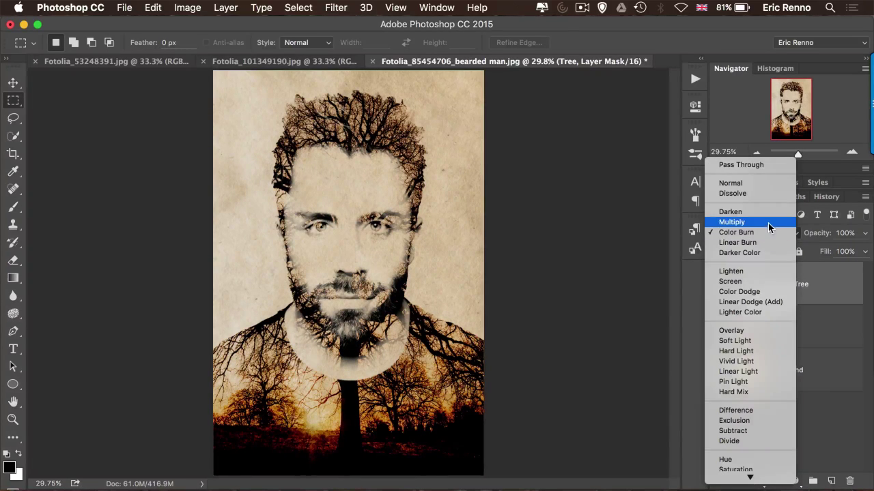
click(768, 222)
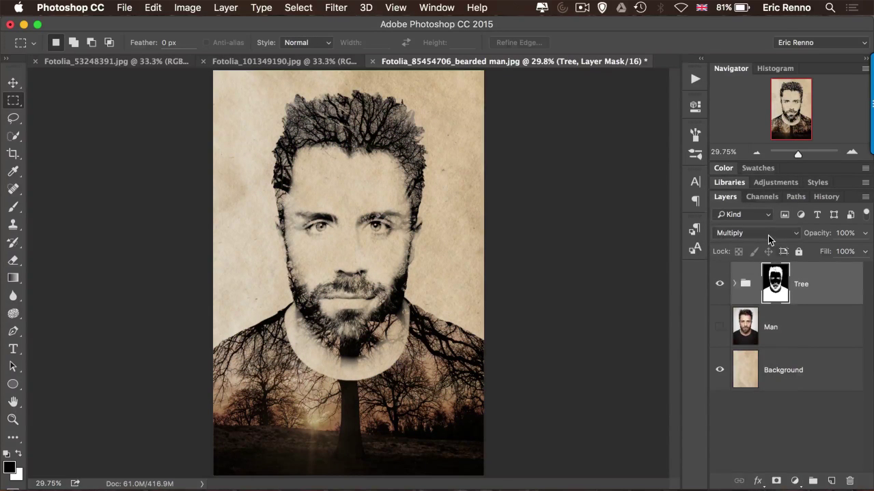
click(767, 236)
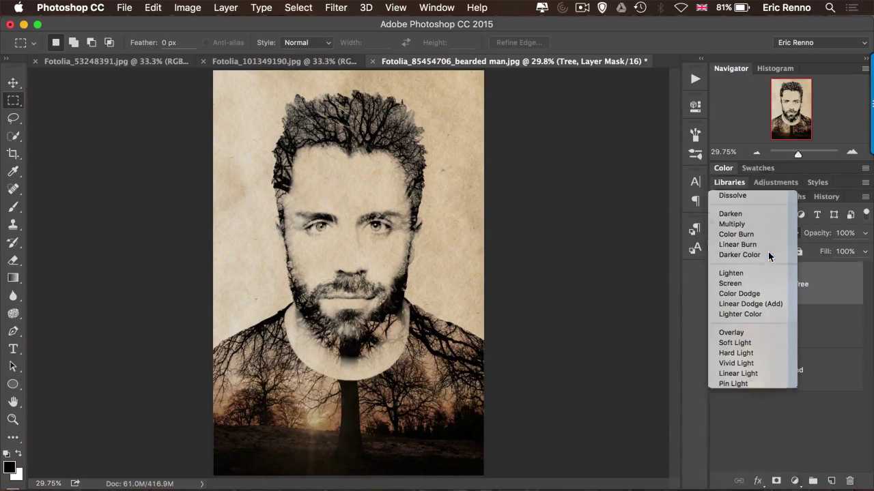
click(768, 252)
Step: Settle the Tree group on Color Burn blending at 66% opacity
click(770, 235)
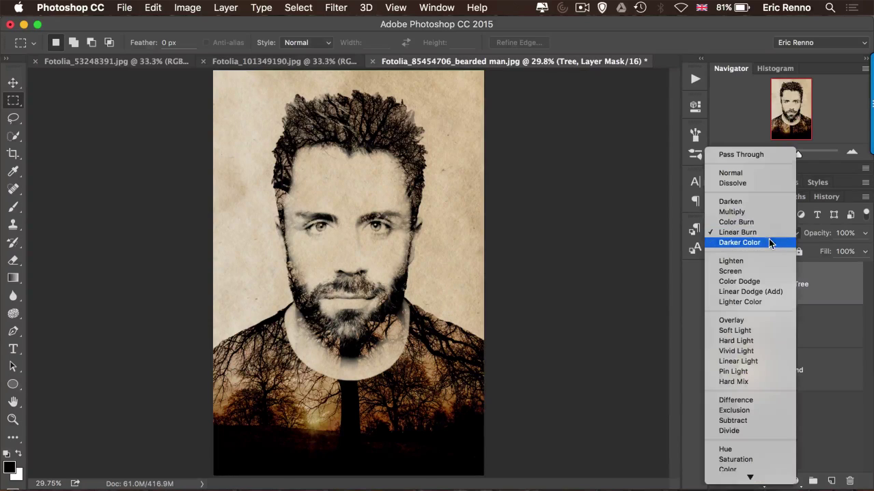
click(769, 222)
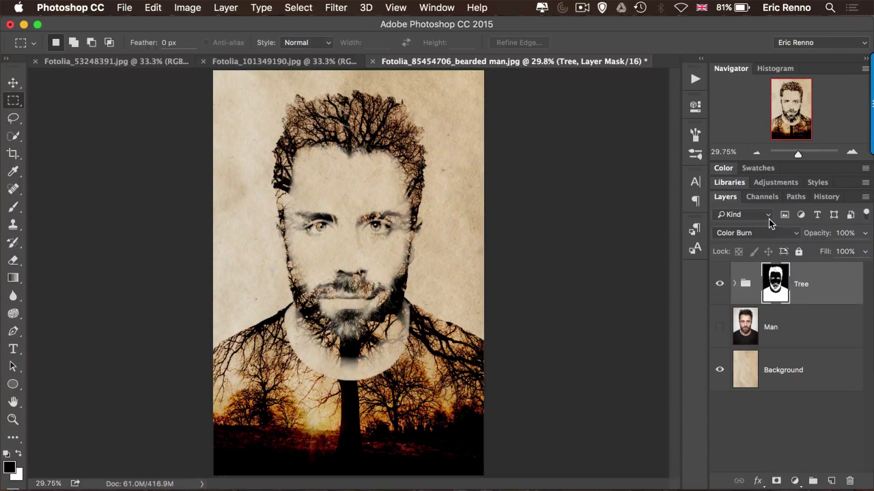
drag(813, 232, 794, 236)
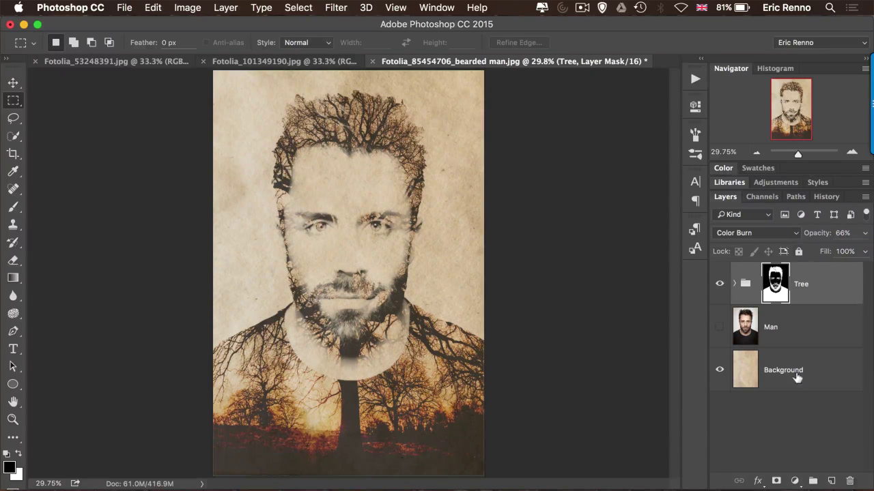
right_click(754, 457)
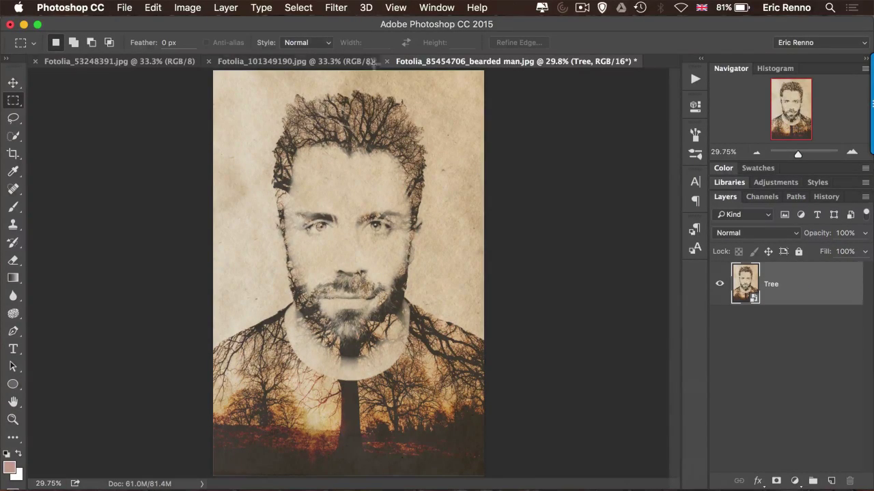
Step: Open the Filter menu for the Tree smart object
click(336, 9)
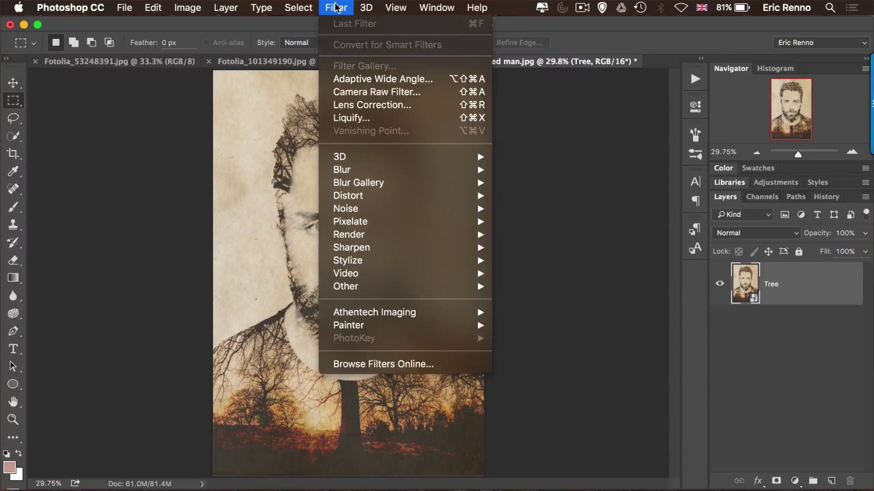
Step: In Camera Raw Filter, set Contrast +42, Blacks -33, Highlights -18 and a slight Clarity boost
click(372, 91)
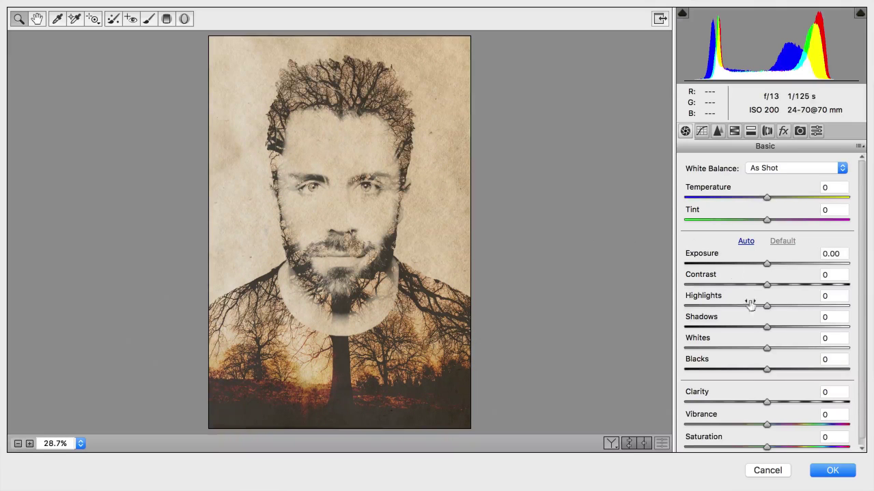
drag(763, 283, 798, 283)
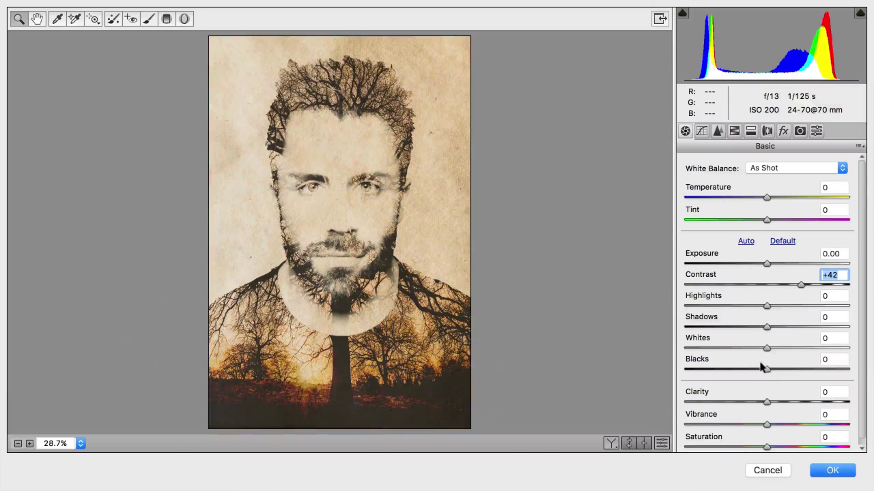
drag(762, 368, 740, 369)
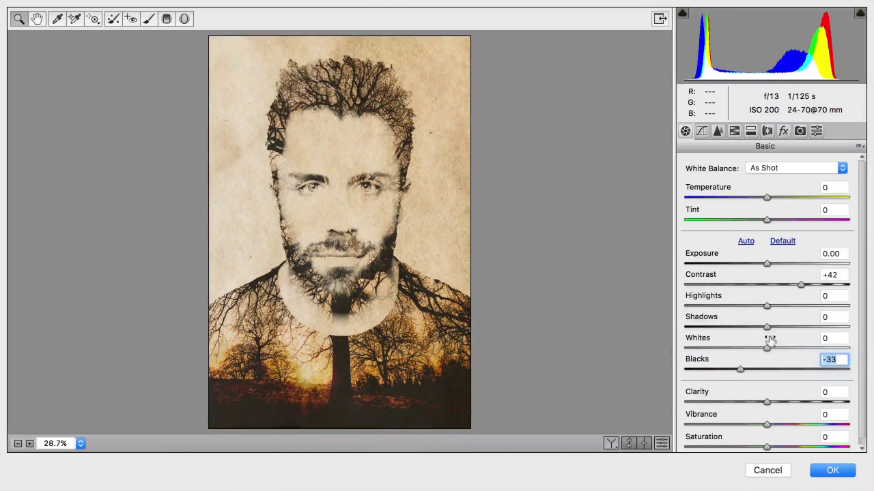
mouse_move(763, 304)
mouse_down()
mouse_move(825, 302)
mouse_move(747, 309)
mouse_up()
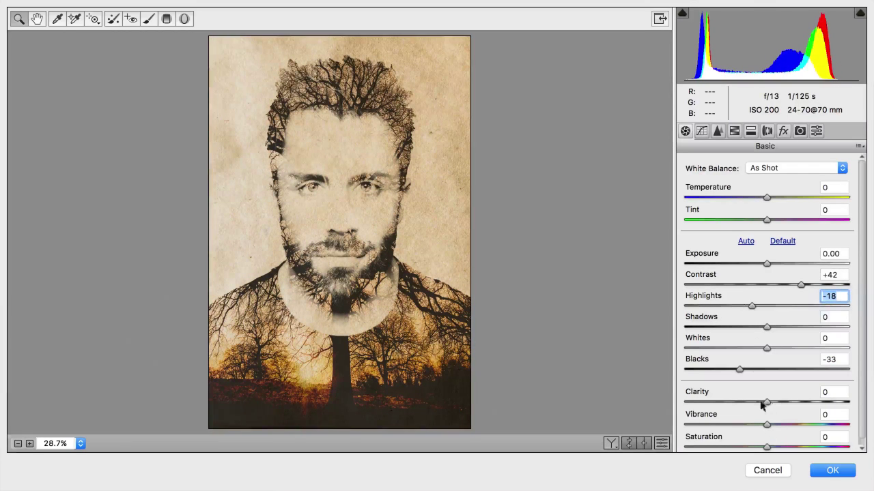
mouse_move(765, 403)
mouse_down()
mouse_move(833, 397)
mouse_move(764, 400)
mouse_up()
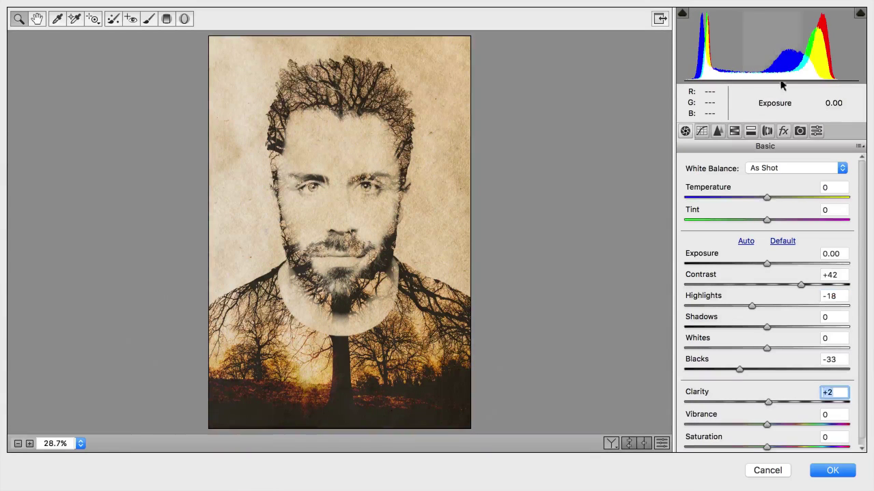
Step: Add a dark post-crop vignette with midpoint 41, lift Shadows to +31, and apply
click(778, 129)
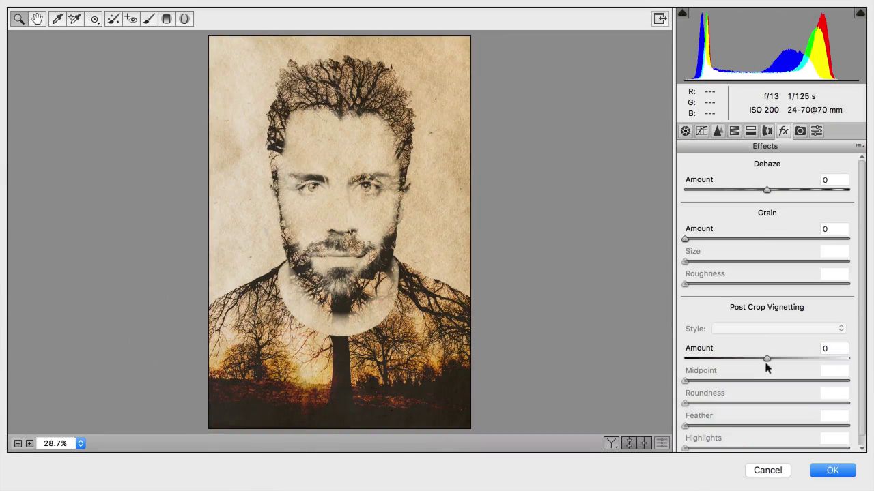
drag(763, 358, 728, 357)
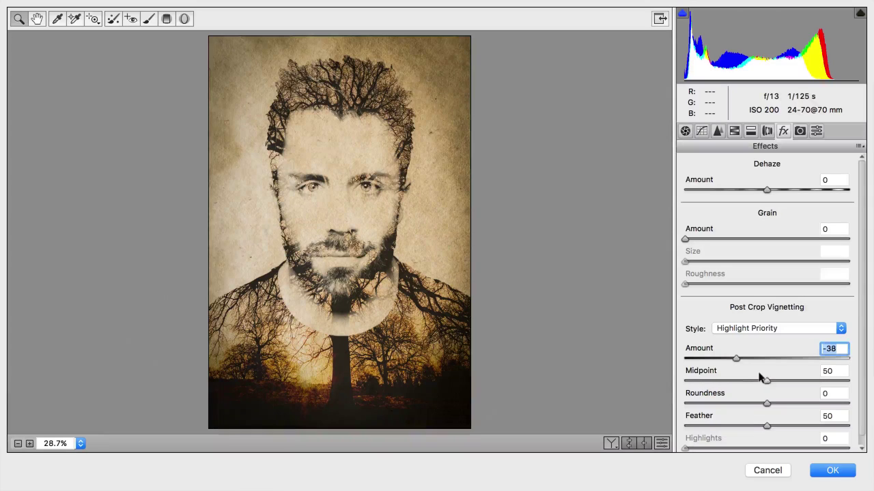
drag(764, 378, 750, 357)
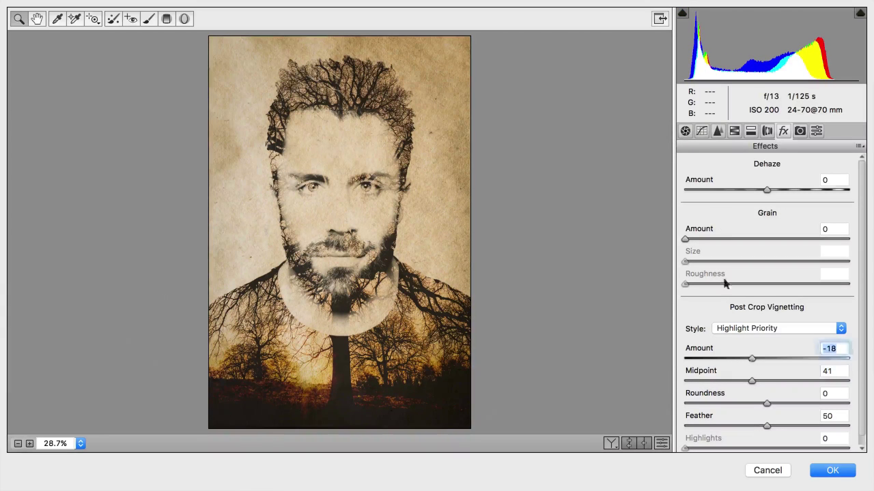
click(684, 130)
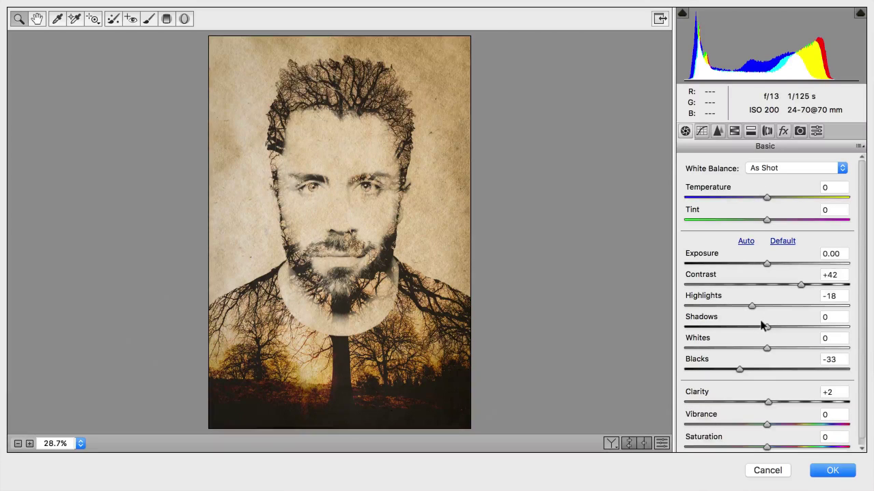
drag(763, 326, 779, 348)
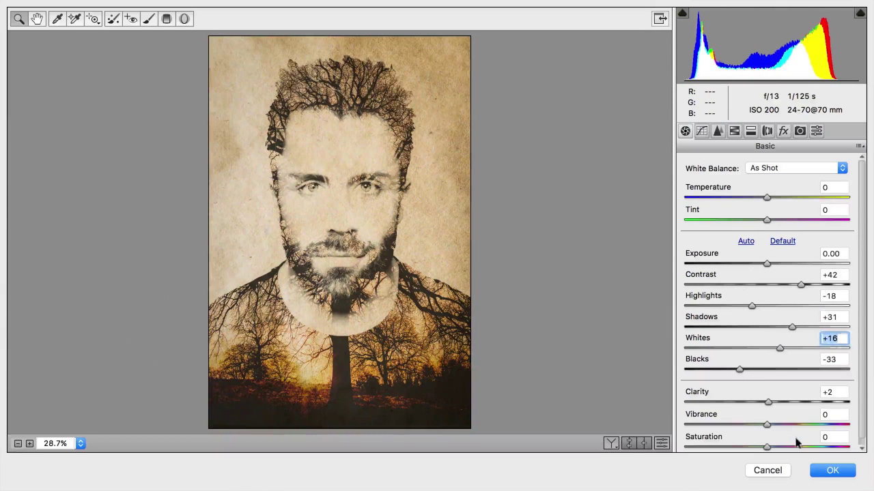
click(830, 470)
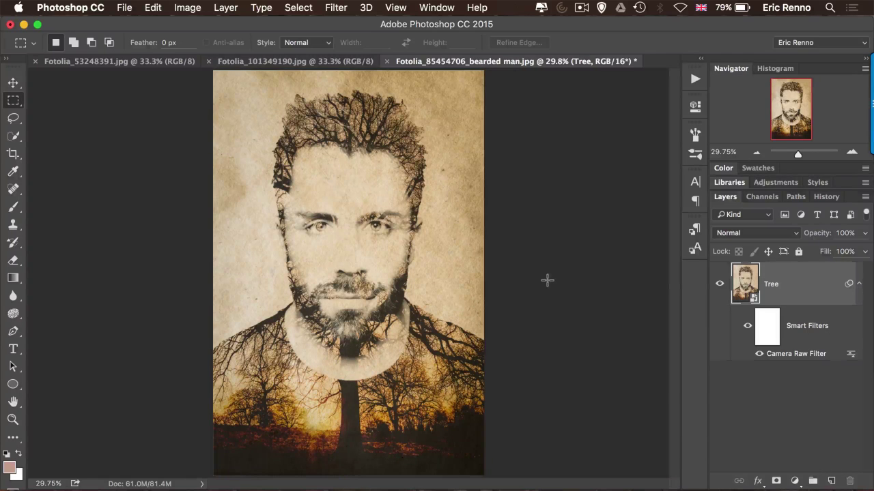